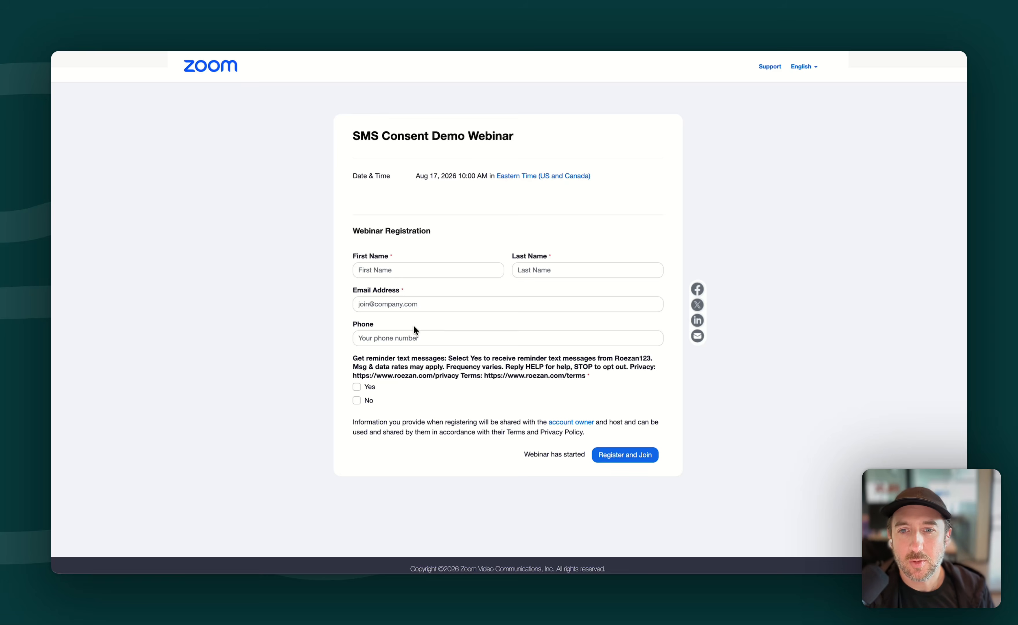
Switch to Roezan's Zoom integration and turn on Enforce SMS consent question in its advanced settings
{"action": "scroll", "coordinate": [414, 324], "scroll_direction": "down", "scroll_amount": 1}
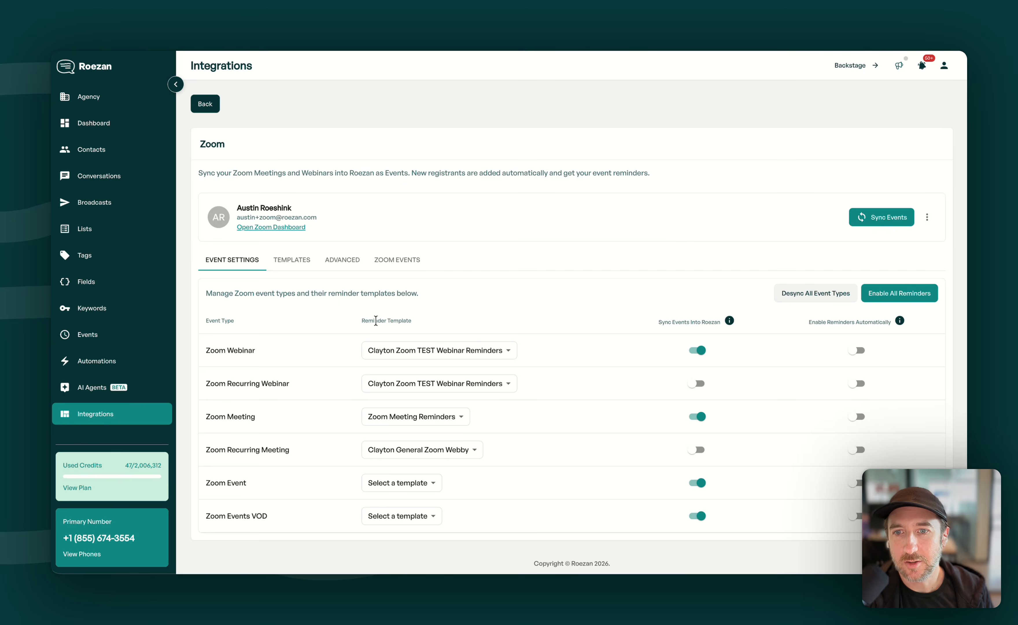
{"action": "left_click", "coordinate": [342, 265]}
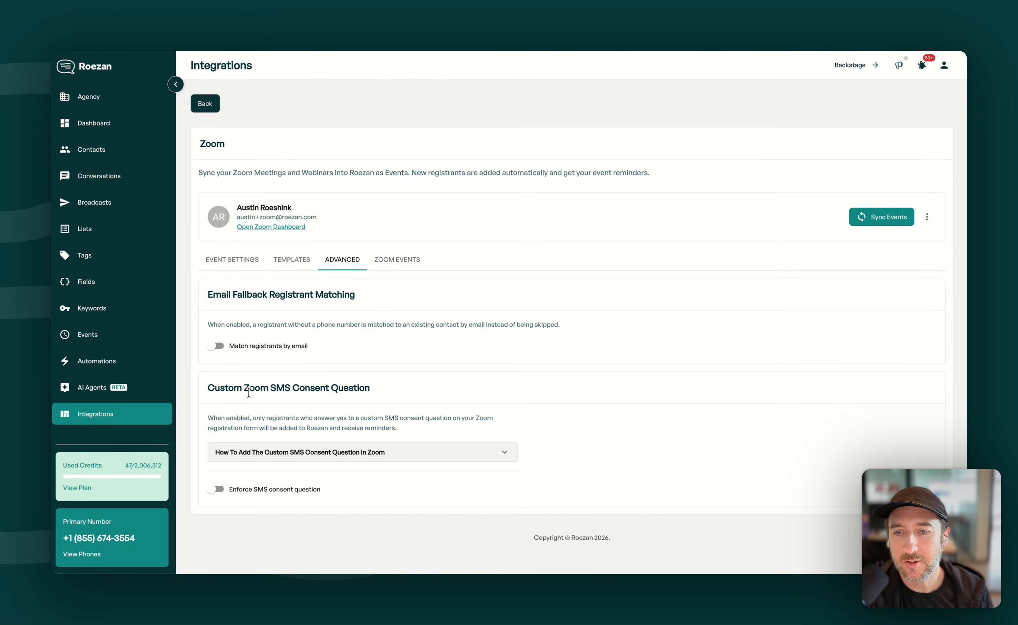
{"action": "left_click_drag", "start_coordinate": [209, 388], "coordinate": [414, 379]}
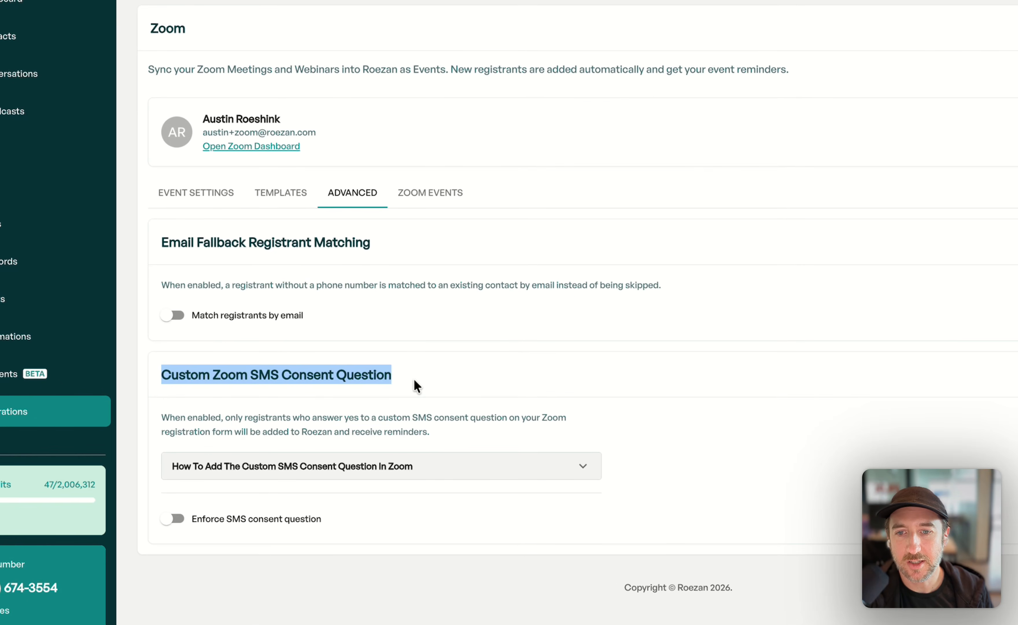
{"action": "left_click", "coordinate": [414, 378]}
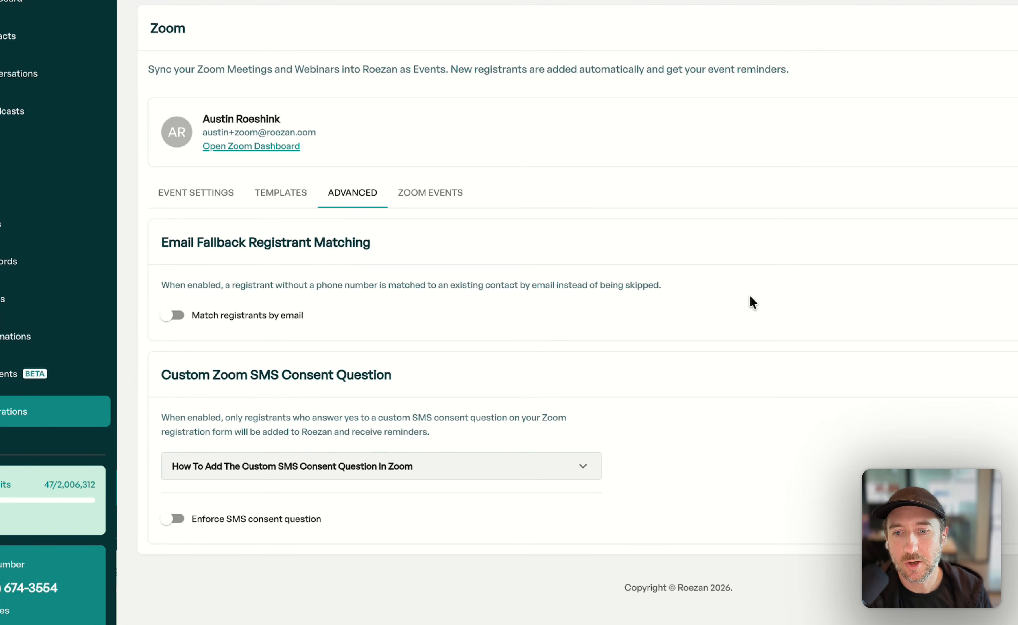
{"action": "left_click", "coordinate": [172, 520]}
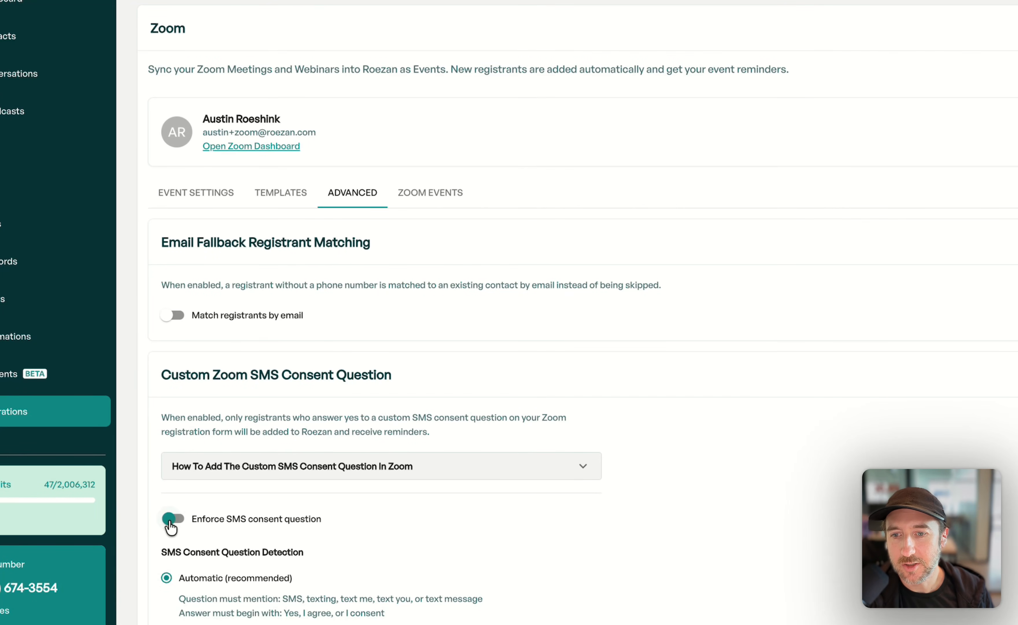
Expand the instructions for adding the custom SMS consent question and examine the suggested wording and the automatic detection criteria
{"action": "scroll", "coordinate": [340, 559], "scroll_direction": "down", "scroll_amount": 3}
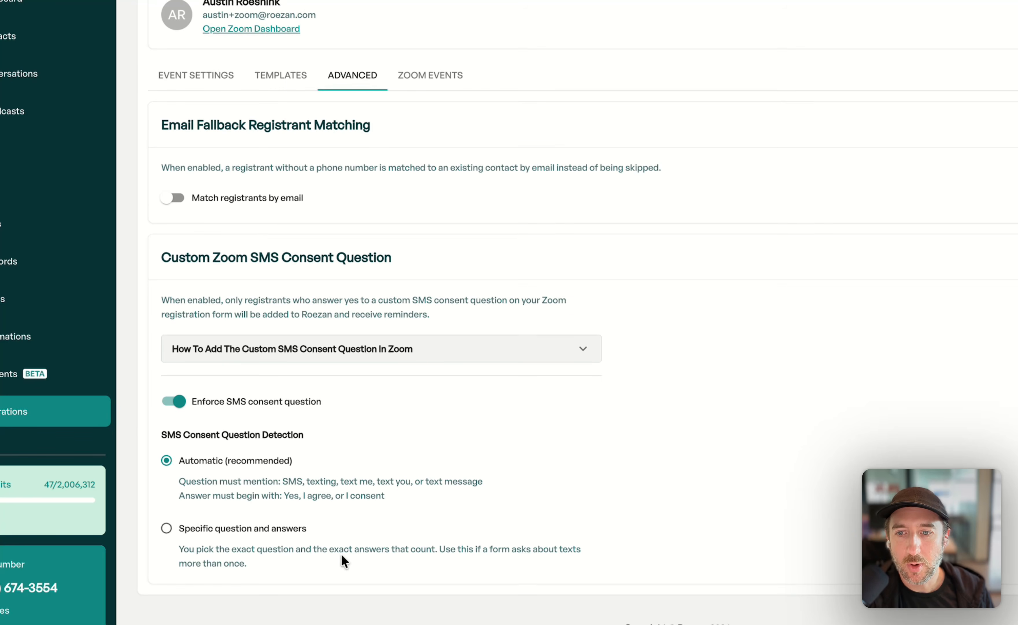
{"action": "left_click", "coordinate": [330, 346]}
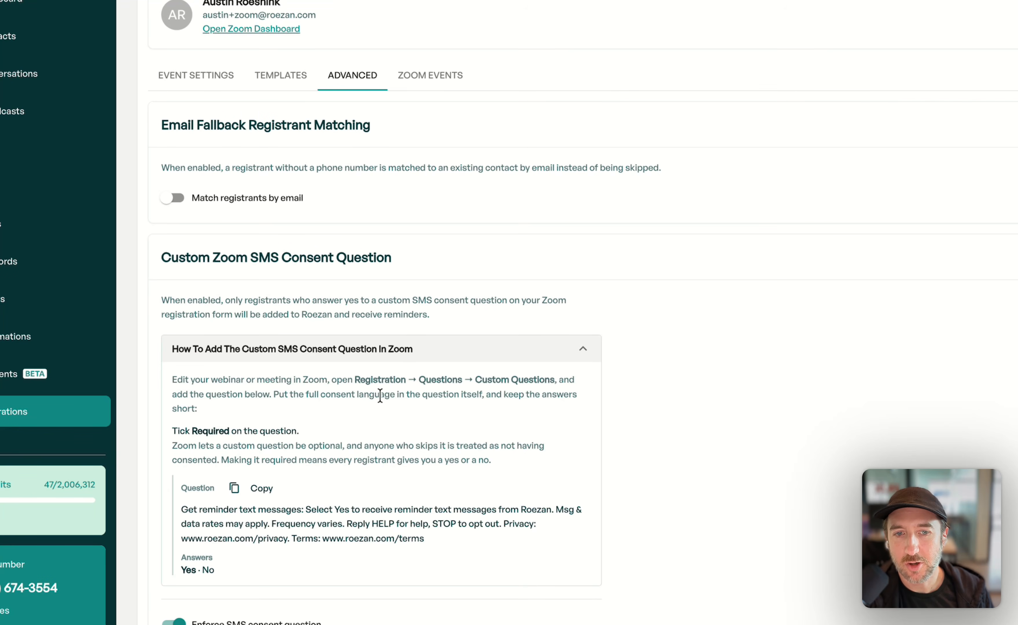
{"action": "scroll", "coordinate": [410, 523], "scroll_direction": "down", "scroll_amount": 2}
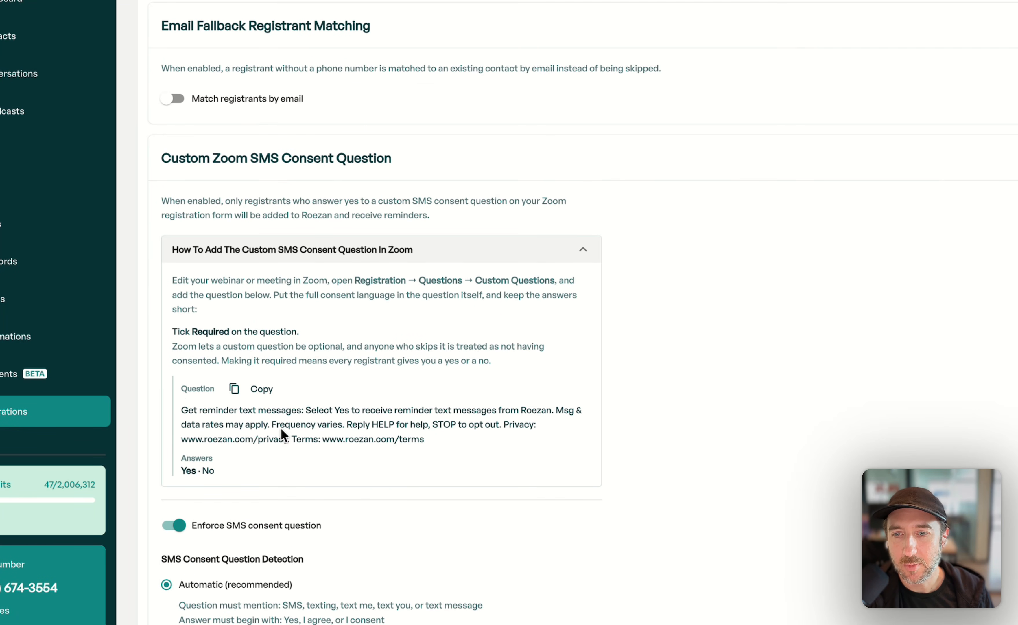
{"action": "left_click_drag", "start_coordinate": [182, 410], "coordinate": [469, 439]}
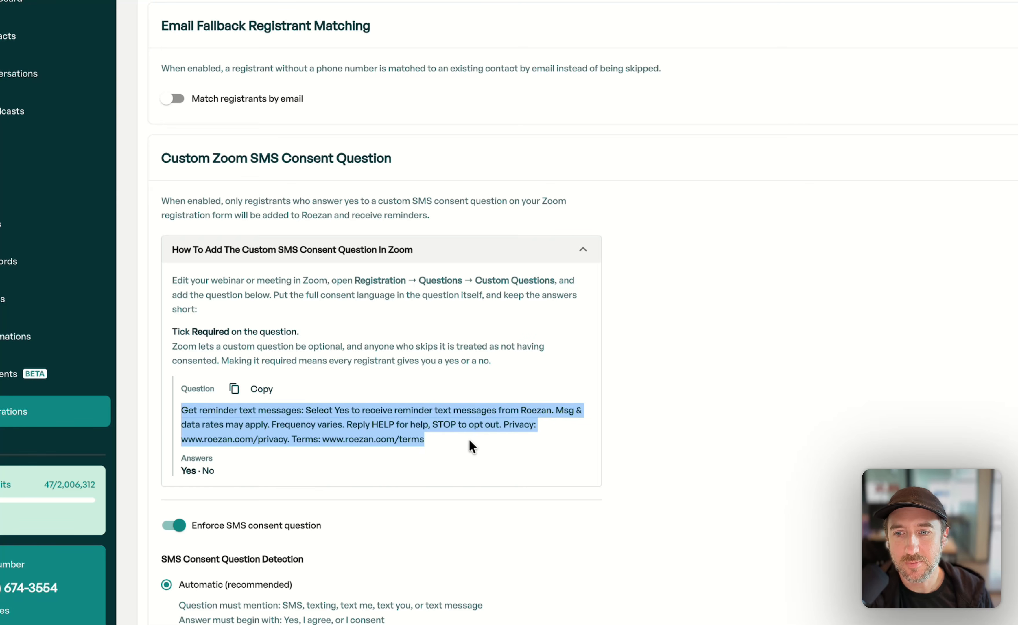
{"action": "left_click", "coordinate": [469, 439]}
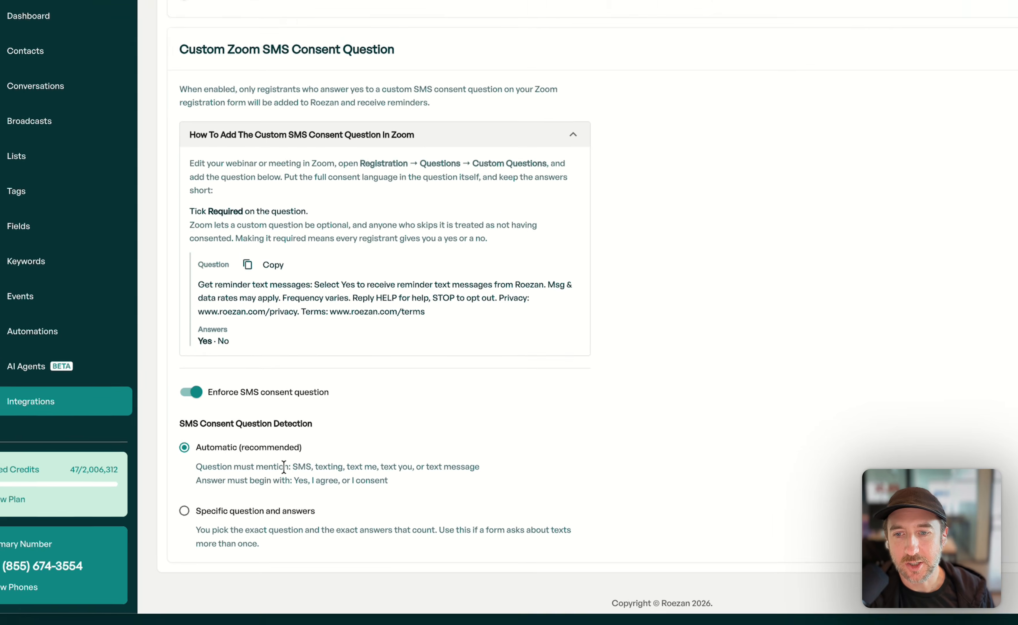
{"action": "left_click_drag", "start_coordinate": [297, 467], "coordinate": [320, 467]}
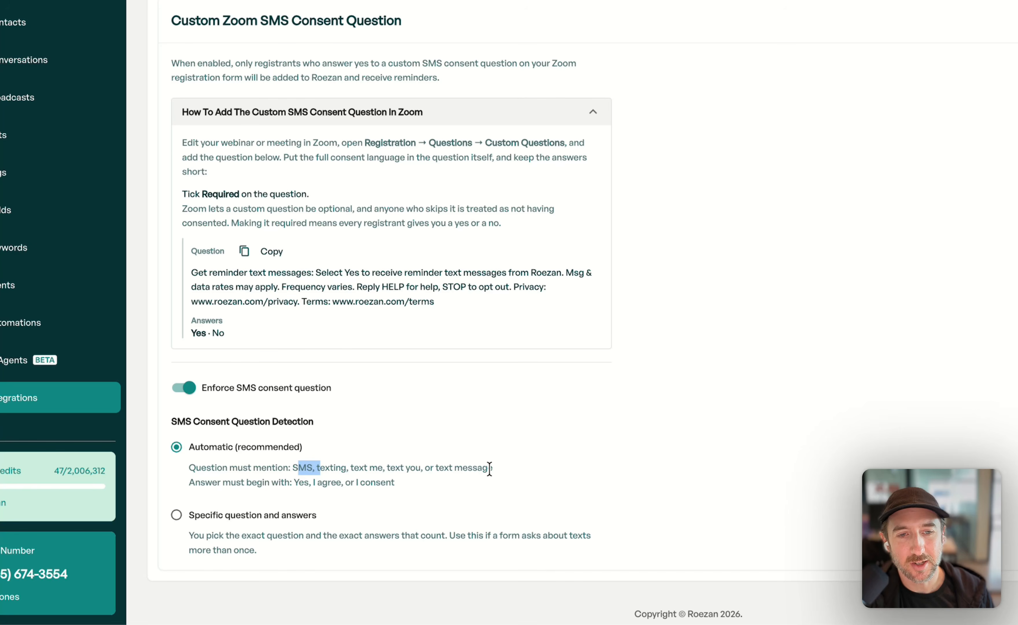
{"action": "left_click_drag", "start_coordinate": [419, 468], "coordinate": [461, 468]}
{"action": "left_click", "coordinate": [459, 469]}
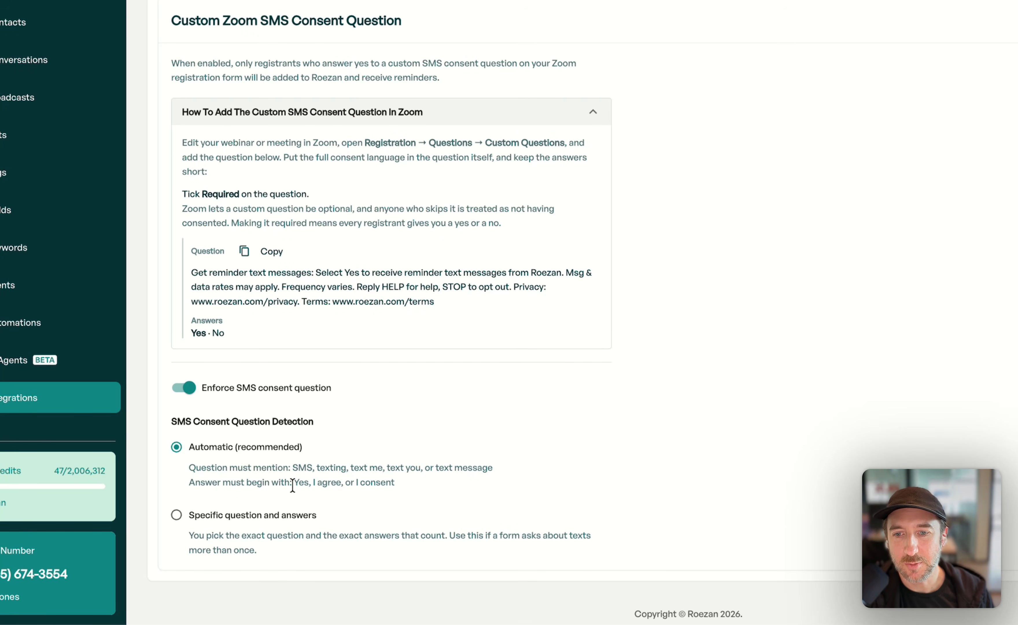
{"action": "left_click_drag", "start_coordinate": [356, 483], "coordinate": [399, 485]}
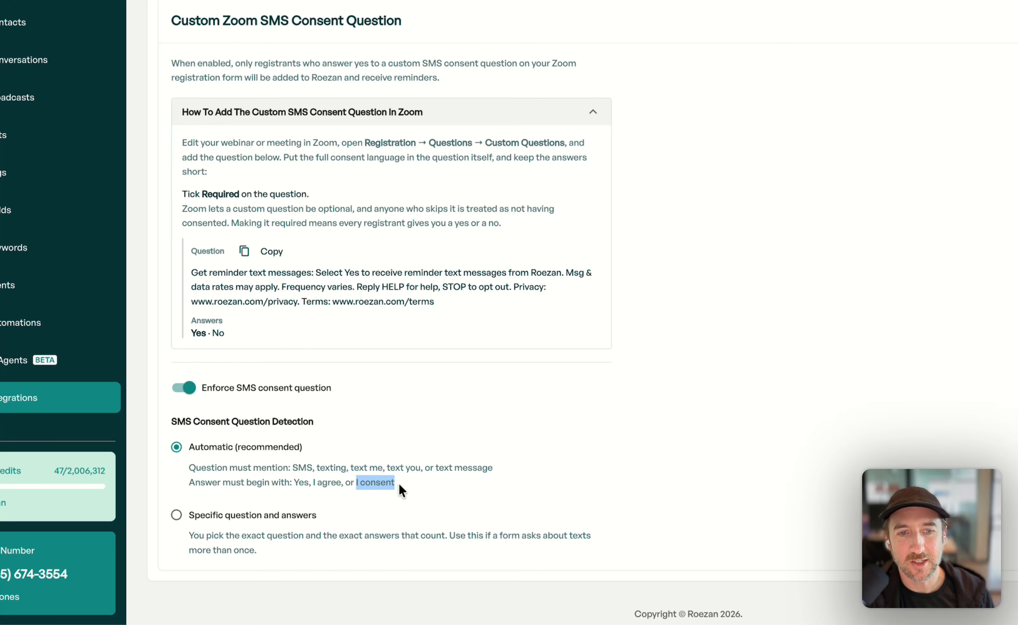
{"action": "left_click", "coordinate": [382, 469]}
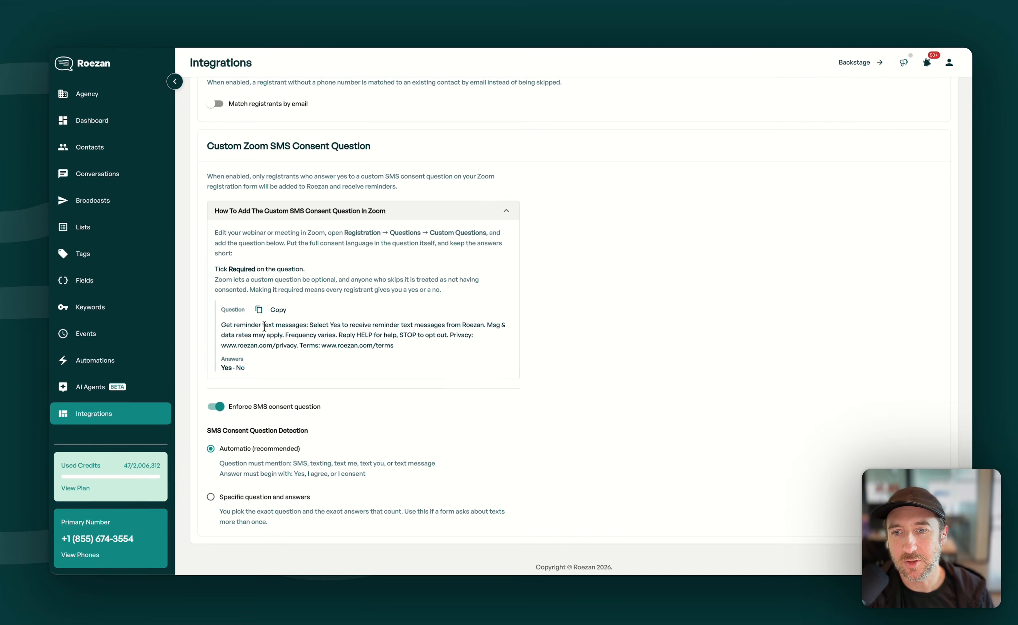
Copy the suggested consent question text and open the SMS Consent Demo Webinar 2 webinar in Zoom
{"action": "left_click_drag", "start_coordinate": [221, 325], "coordinate": [400, 344]}
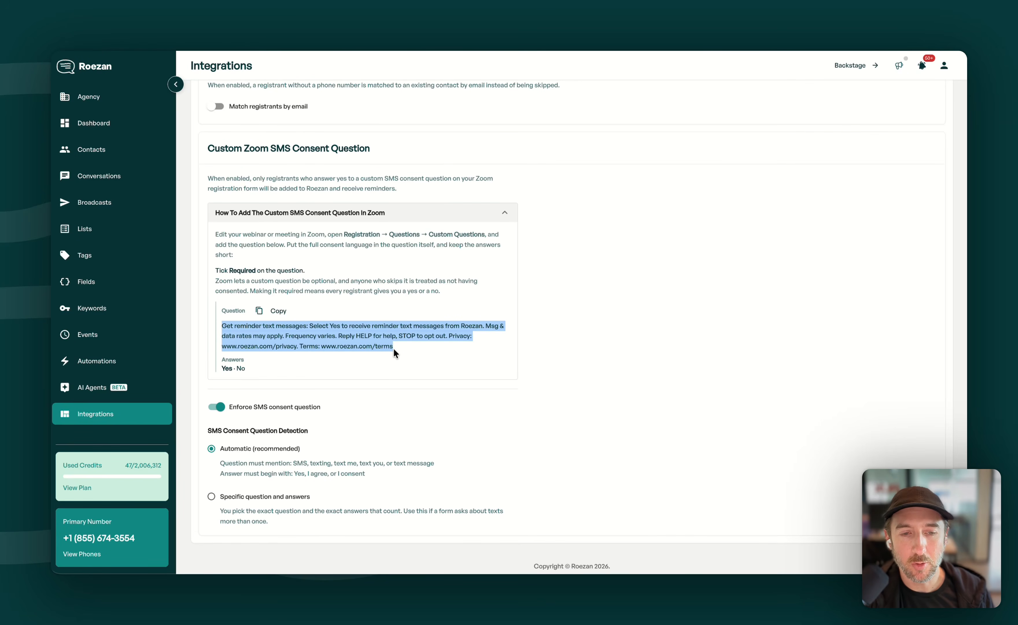
{"action": "left_click", "coordinate": [500, 51]}
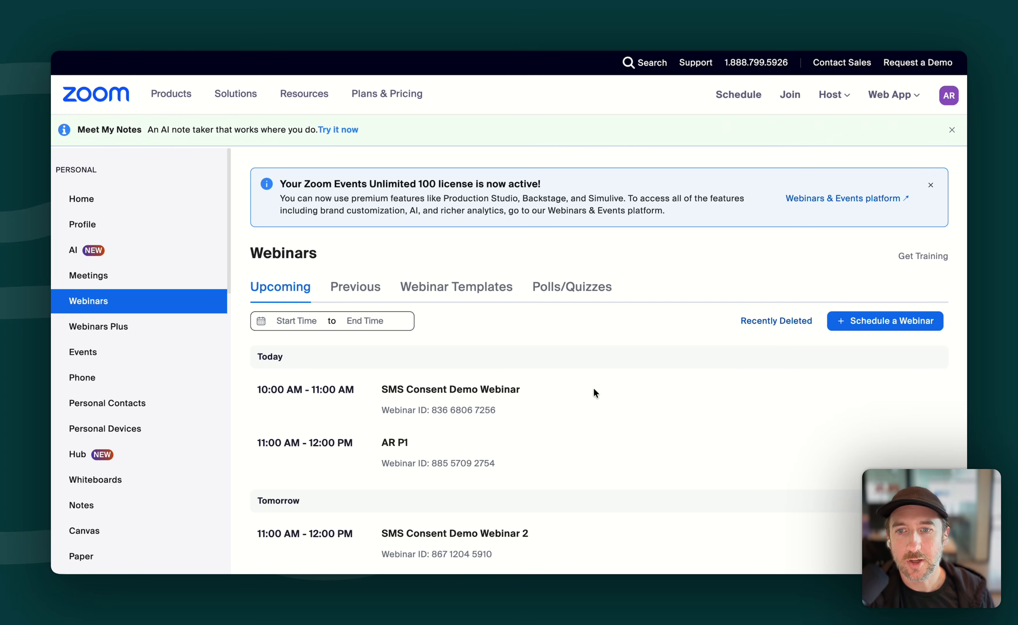
{"action": "scroll", "coordinate": [543, 397], "scroll_direction": "down", "scroll_amount": 3}
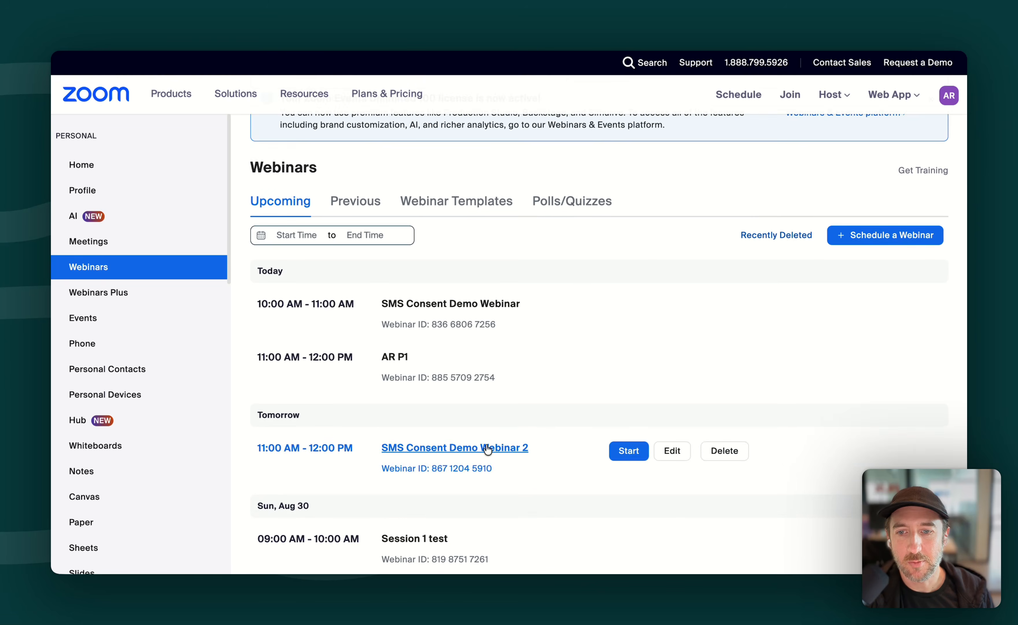
{"action": "scroll", "coordinate": [487, 449], "scroll_direction": "down", "scroll_amount": 2}
{"action": "left_click", "coordinate": [453, 400]}
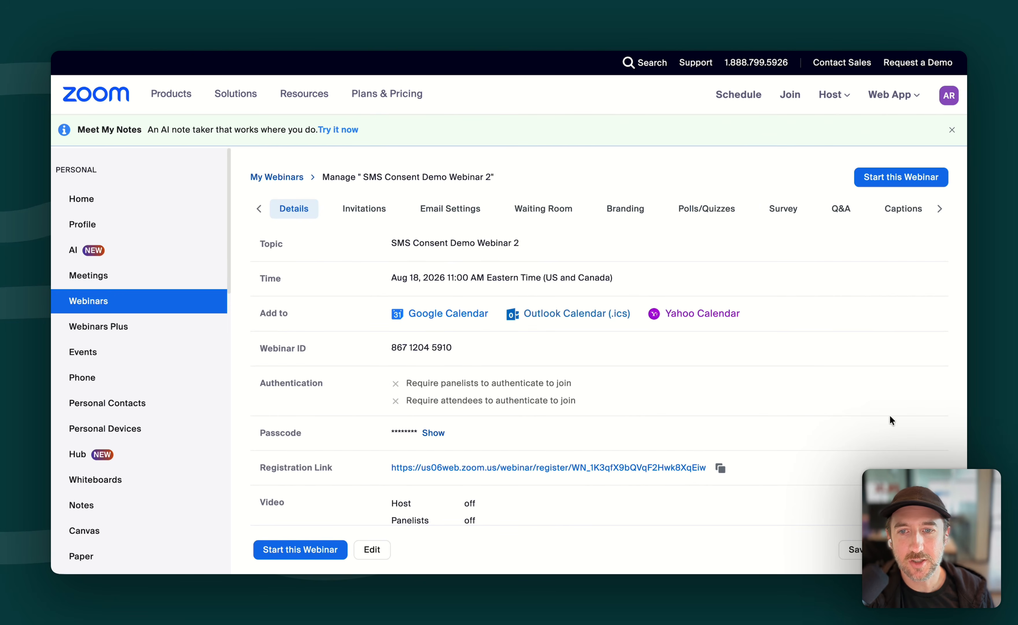
Open the webinar's registration settings for editing and check the Phone field among the registration questions
{"action": "left_click", "coordinate": [353, 209]}
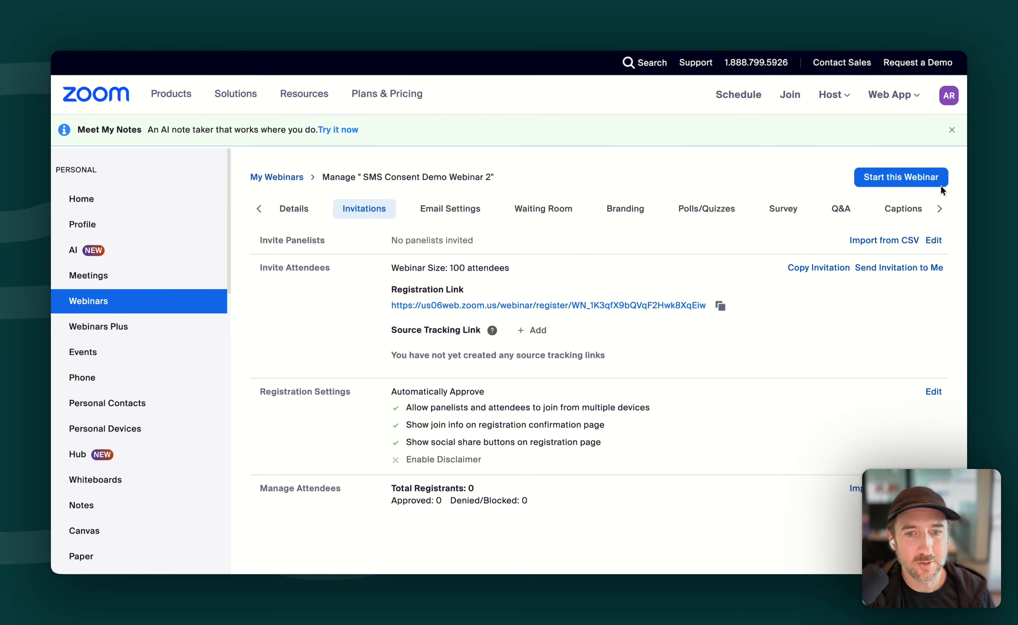
{"action": "left_click", "coordinate": [934, 392]}
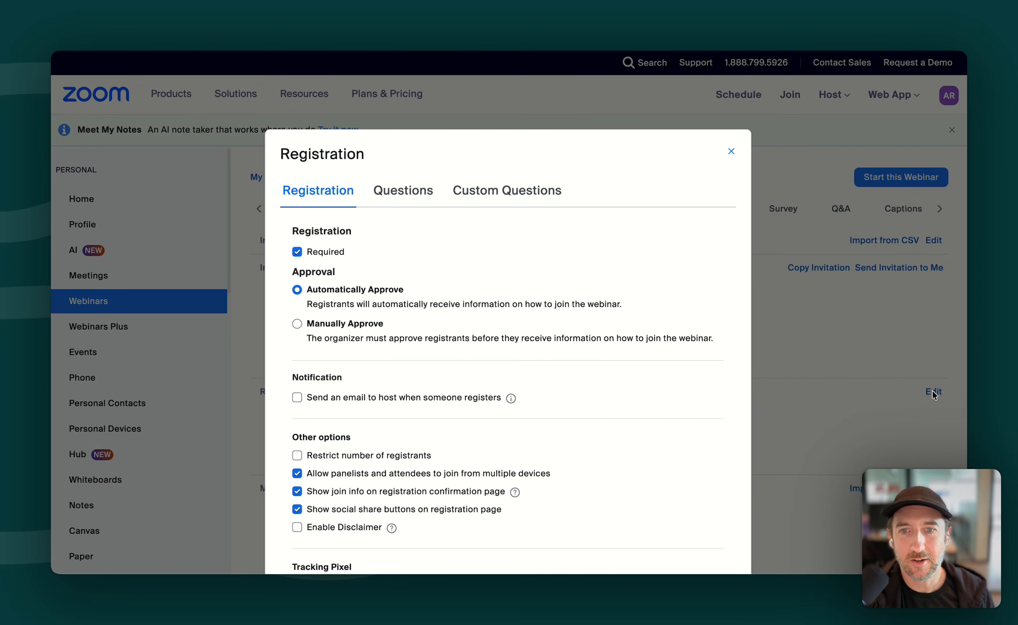
{"action": "left_click", "coordinate": [402, 204]}
{"action": "scroll", "coordinate": [456, 335], "scroll_direction": "down", "scroll_amount": 3}
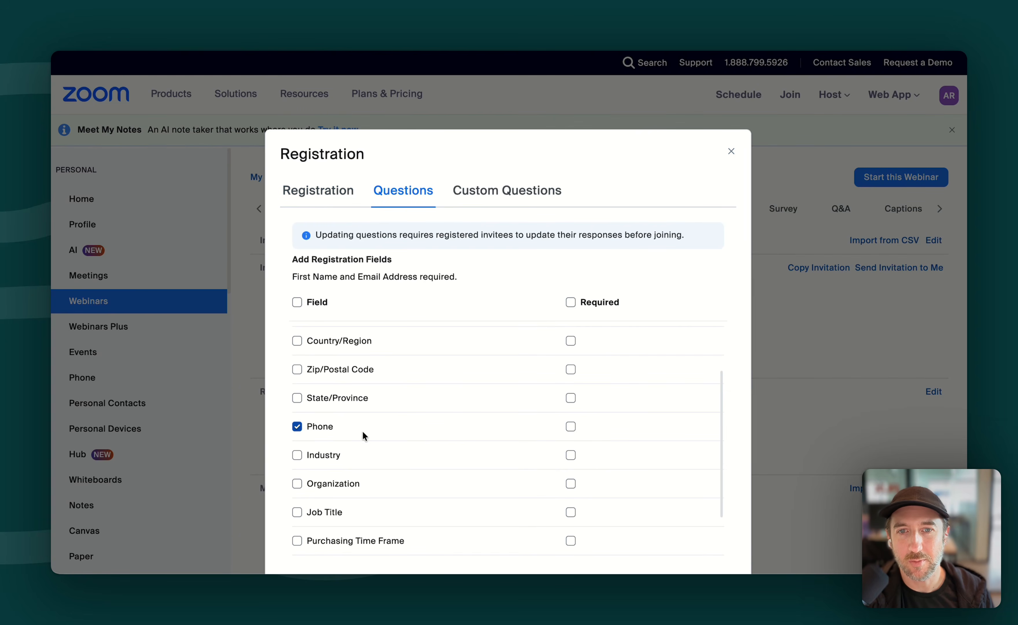
Start a new custom registration question and set its type to Multiple answers
{"action": "left_click", "coordinate": [490, 211]}
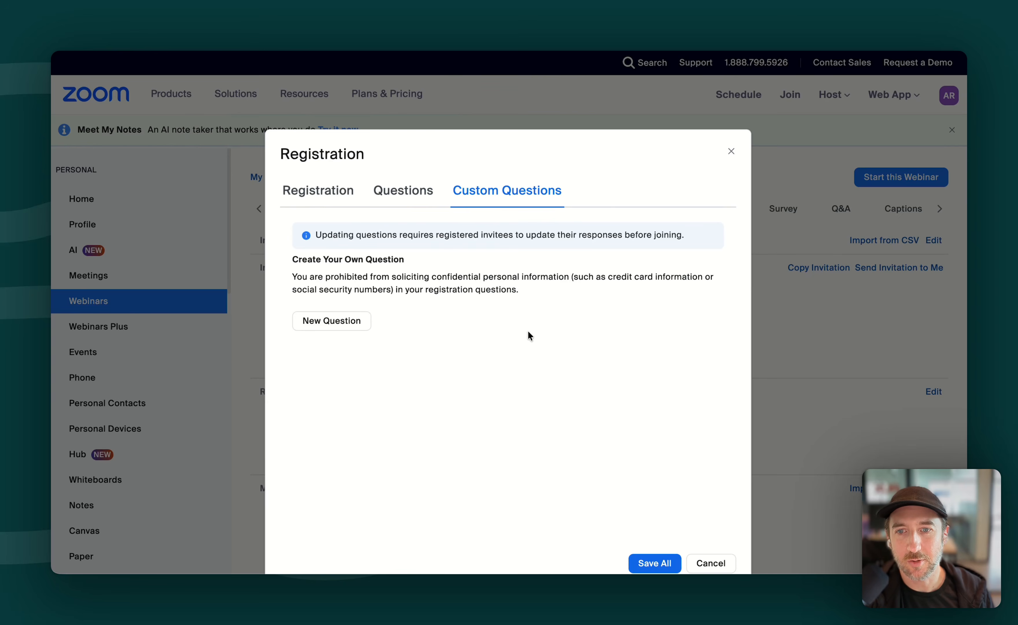
{"action": "left_click", "coordinate": [337, 328]}
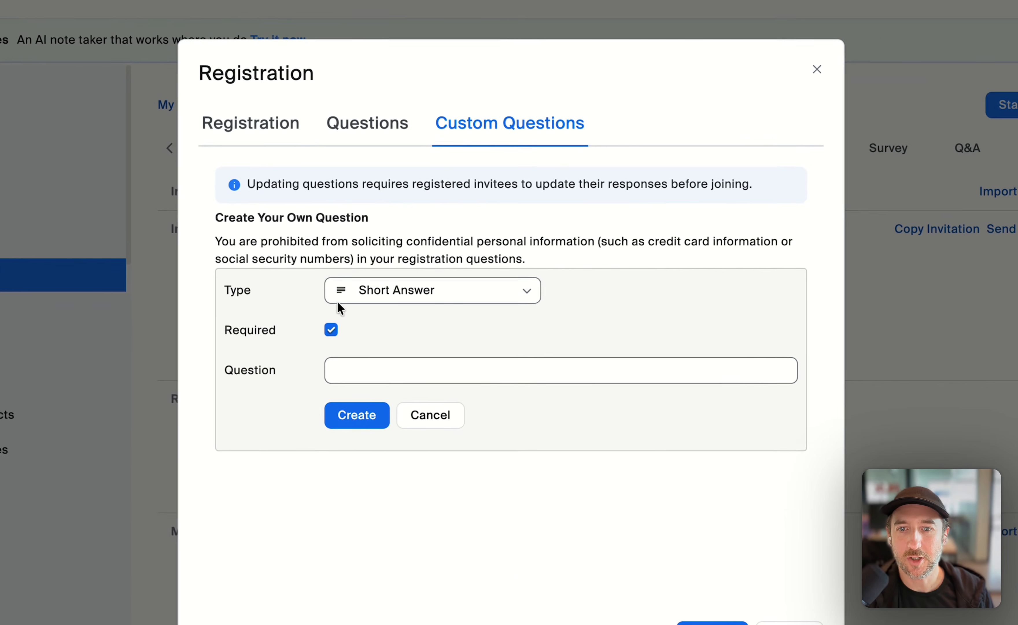
{"action": "left_click", "coordinate": [423, 293]}
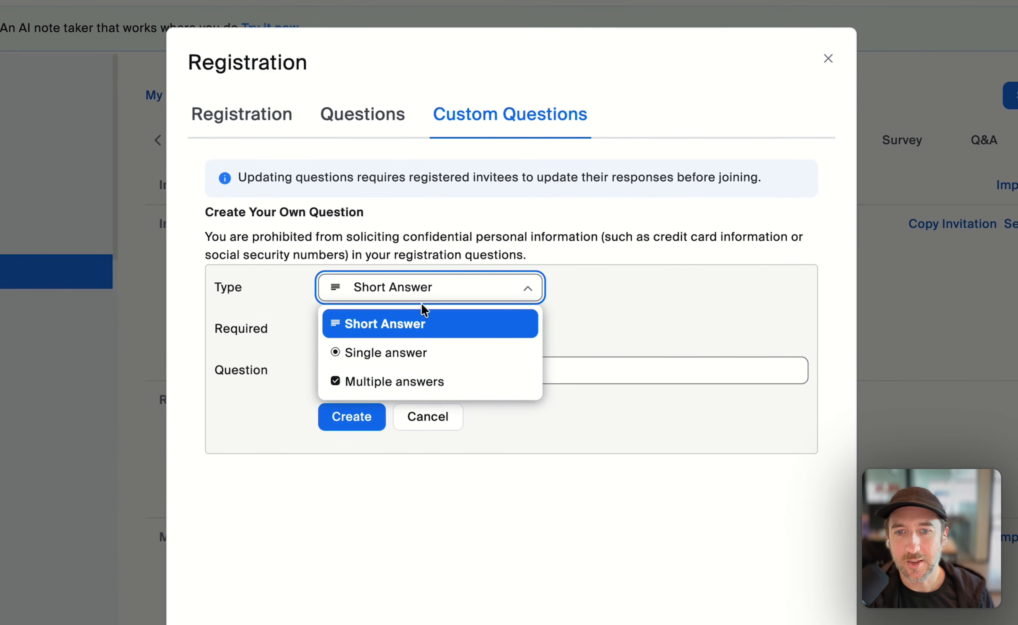
{"action": "left_click", "coordinate": [434, 385]}
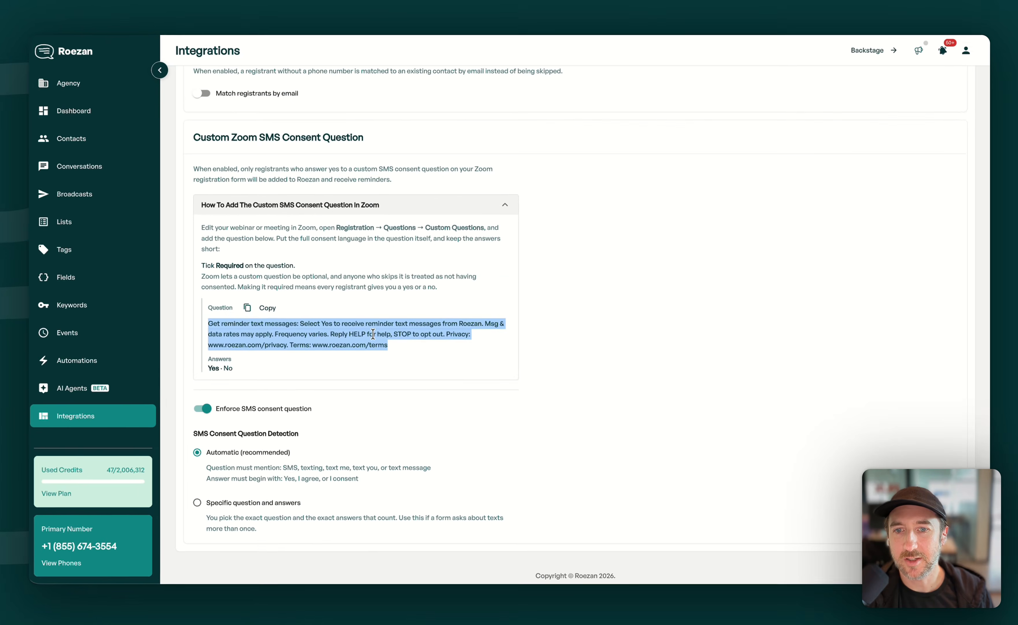
Recheck the consent wording in Roezan and paste the copied text as the question in Zoom
{"action": "double_click", "coordinate": [326, 321]}
{"action": "left_click", "coordinate": [185, 287]}
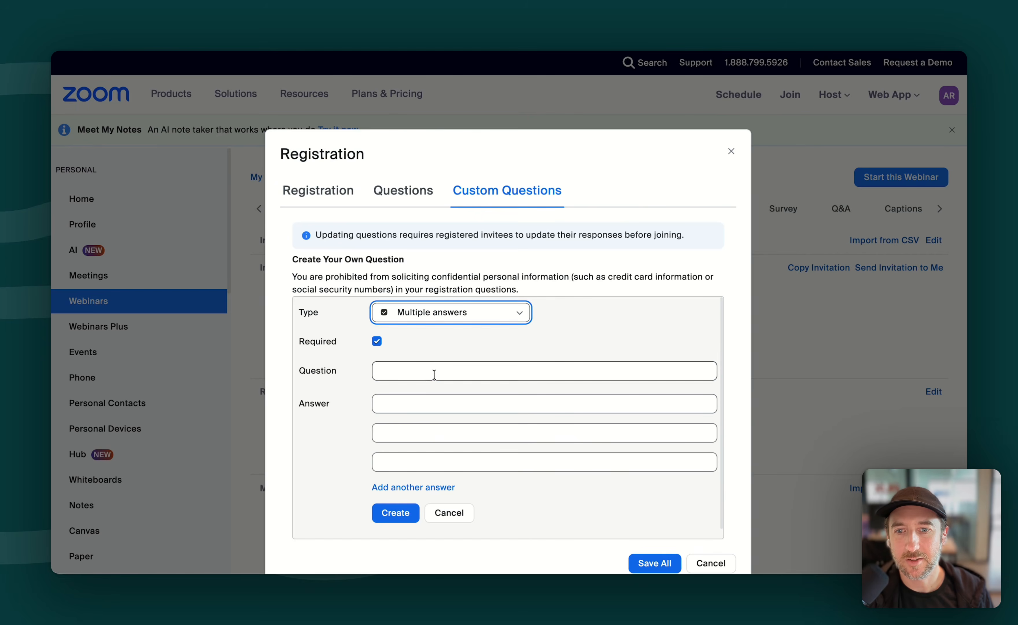
{"action": "left_click", "coordinate": [500, 367]}
{"action": "key", "text": "super+v"}
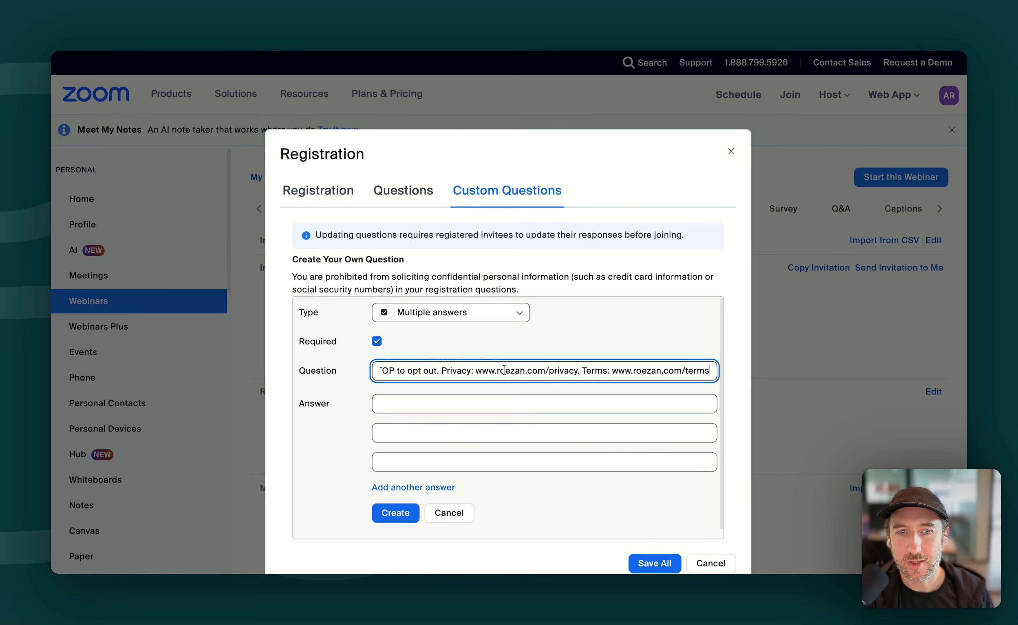
Enter Yes and No as the custom question's two answers
{"action": "left_click", "coordinate": [508, 407]}
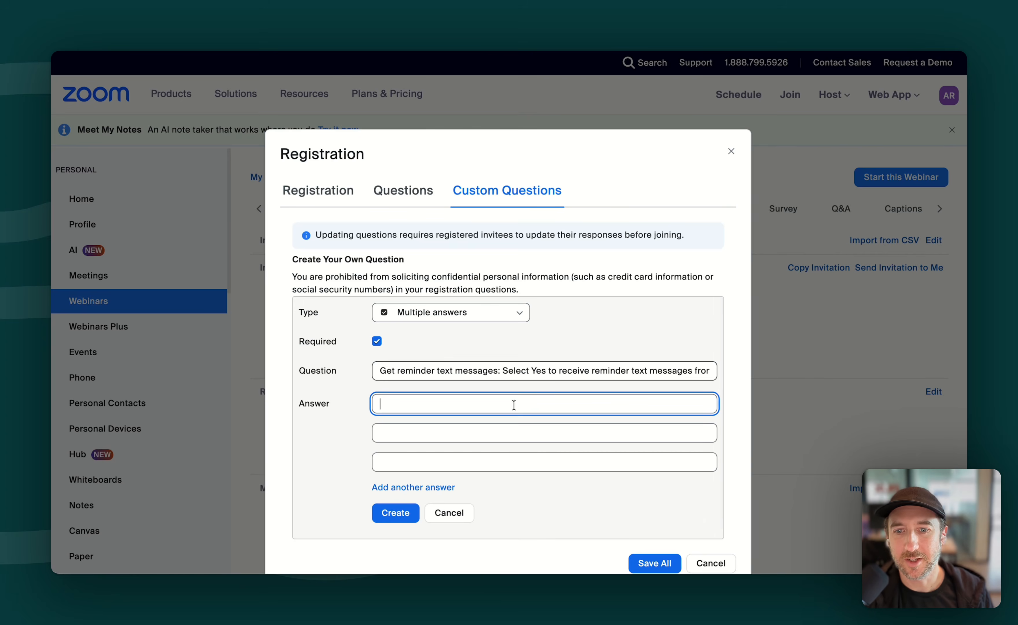
{"action": "type", "text": "Yes"}
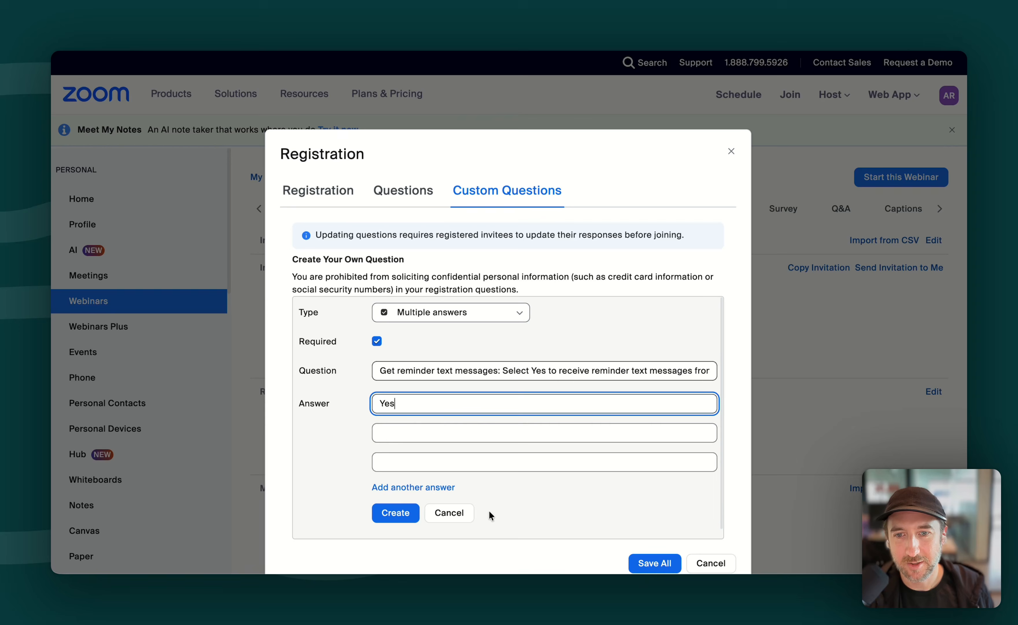
{"action": "left_click", "coordinate": [429, 433]}
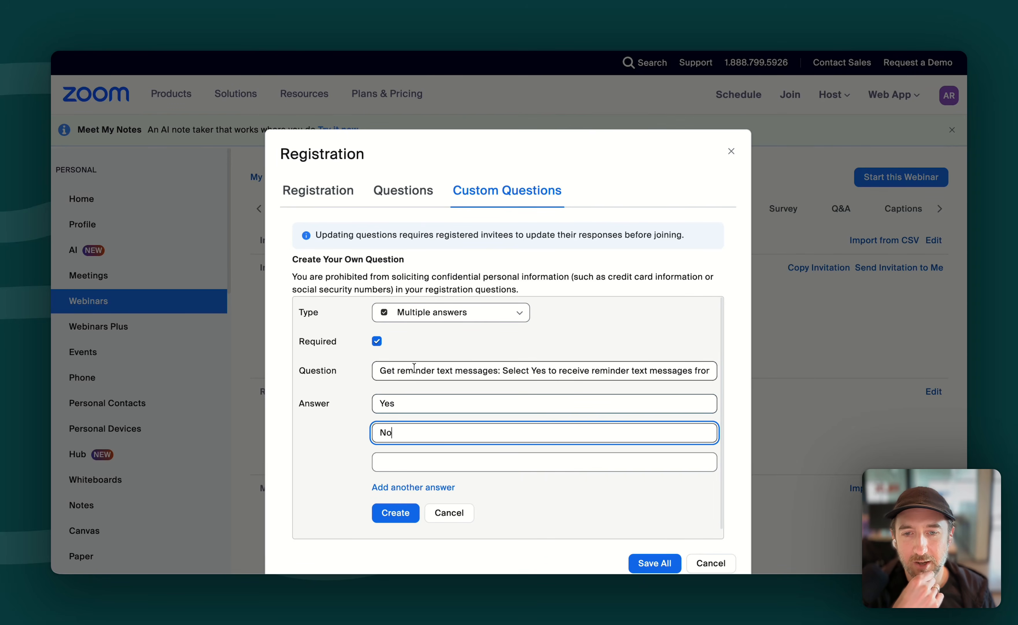
Review the question text, create the custom question and save all registration changes
{"action": "left_click_drag", "start_coordinate": [404, 370], "coordinate": [688, 368]}
{"action": "left_click", "coordinate": [525, 372]}
{"action": "scroll", "coordinate": [525, 372], "scroll_direction": "down", "scroll_amount": 1}
{"action": "left_click", "coordinate": [689, 364]}
{"action": "scroll", "coordinate": [561, 474], "scroll_direction": "down", "scroll_amount": 1}
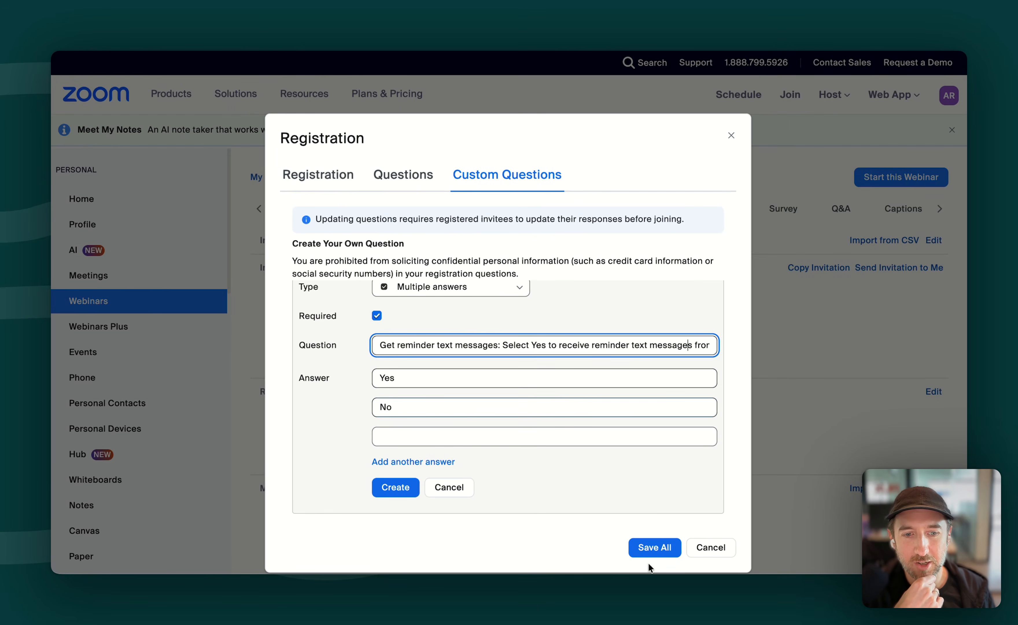
{"action": "left_click", "coordinate": [399, 491]}
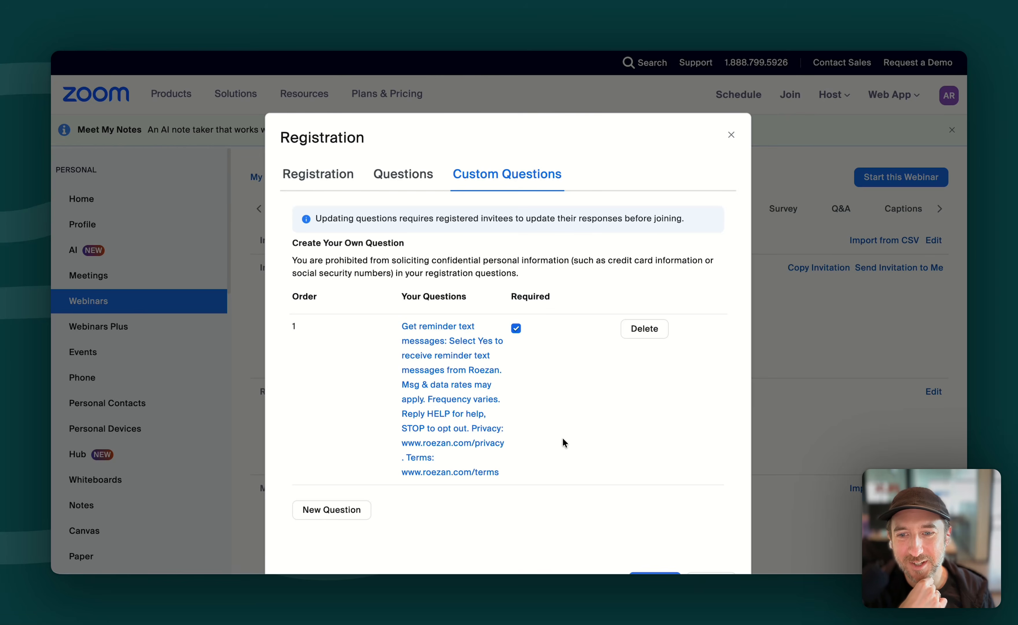
{"action": "scroll", "coordinate": [581, 448], "scroll_direction": "down", "scroll_amount": 3}
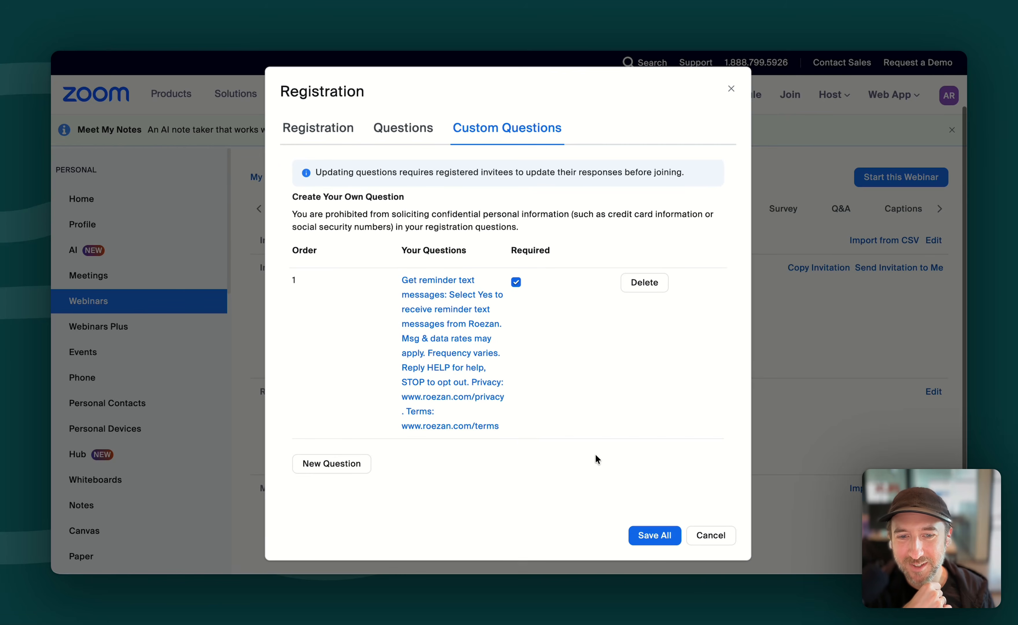
{"action": "left_click", "coordinate": [653, 539]}
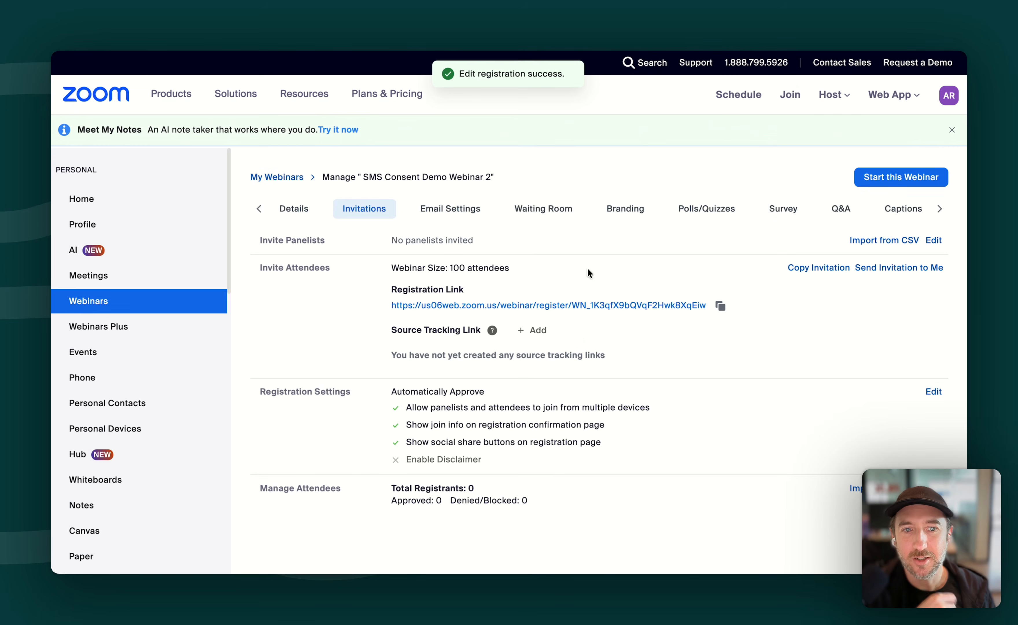
Copy the webinar's registration link and open its registration page
{"action": "left_click", "coordinate": [721, 307]}
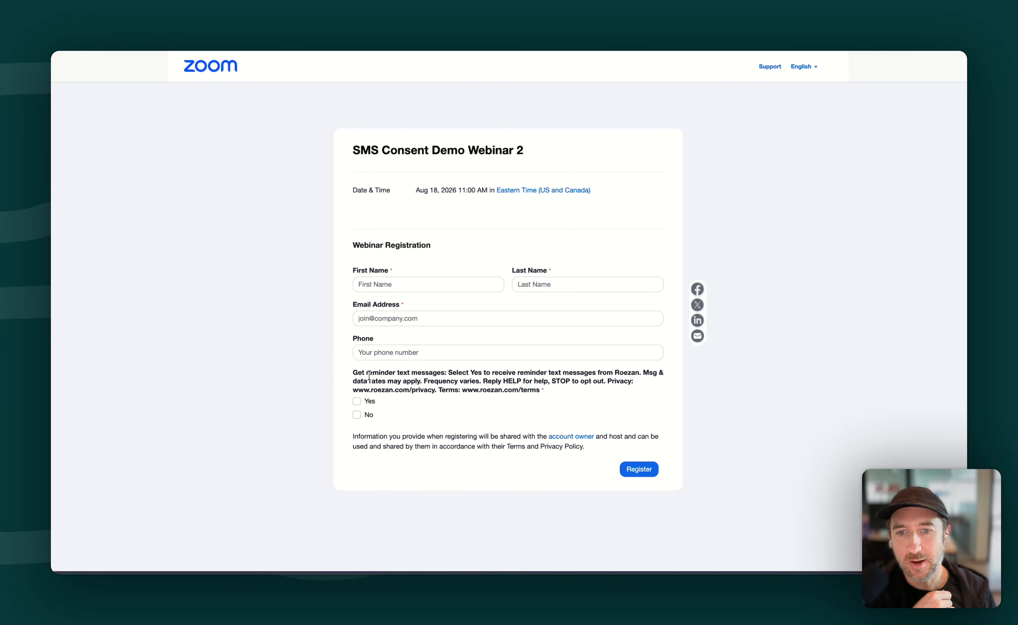
Read the consent question on the webinar registration form and try its Yes and No answers
{"action": "left_click_drag", "start_coordinate": [372, 373], "coordinate": [554, 390]}
{"action": "left_click", "coordinate": [504, 387]}
{"action": "left_click", "coordinate": [502, 389]}
{"action": "left_click", "coordinate": [554, 390]}
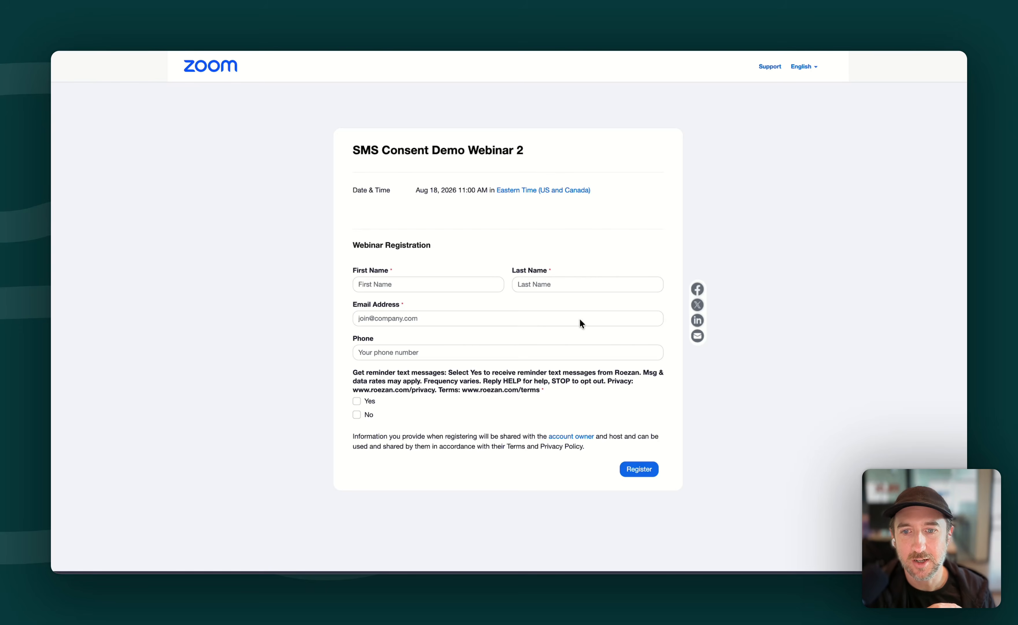
{"action": "left_click", "coordinate": [356, 403]}
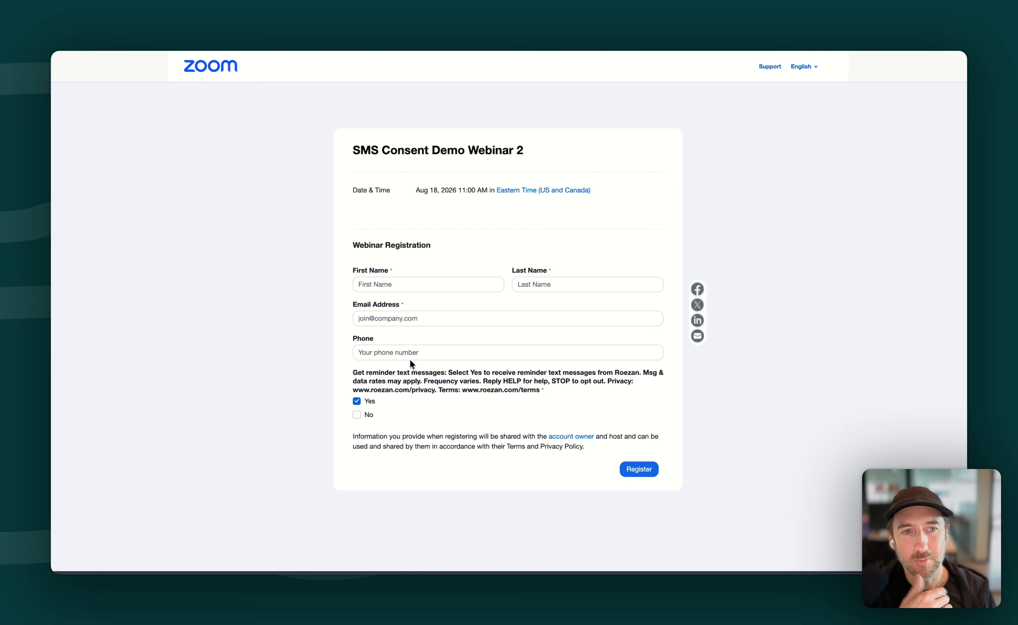
{"action": "left_click", "coordinate": [357, 402]}
{"action": "left_click", "coordinate": [357, 417]}
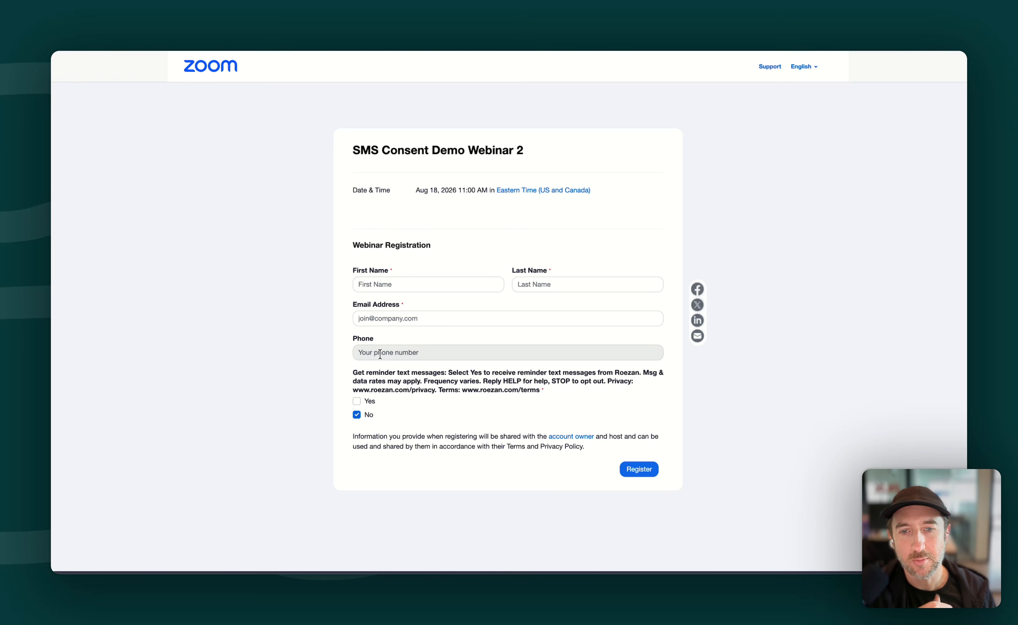
{"action": "left_click_drag", "start_coordinate": [365, 375], "coordinate": [438, 381]}
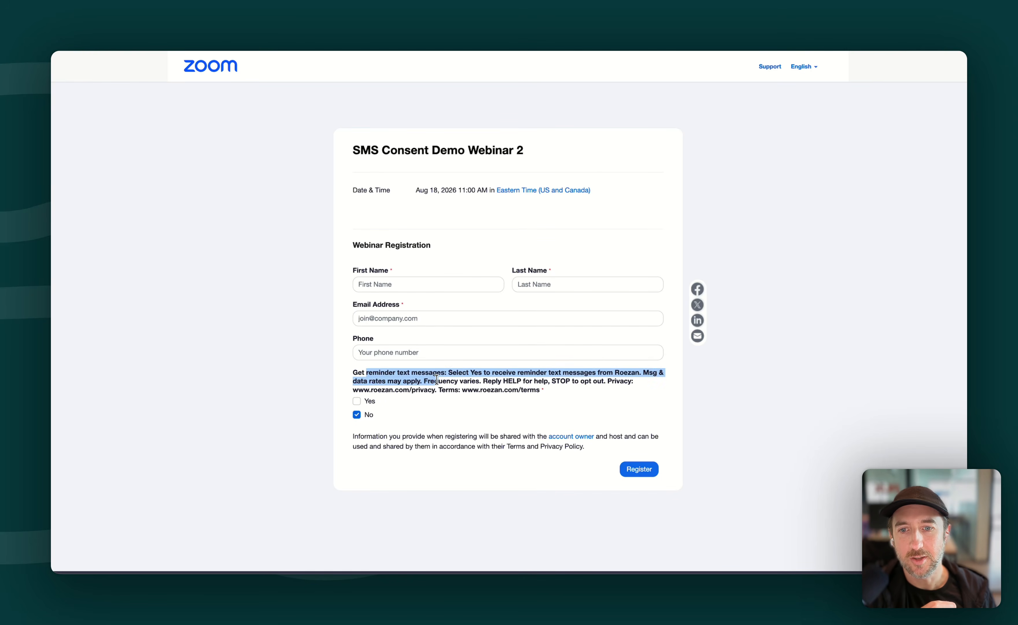
{"action": "left_click", "coordinate": [435, 385]}
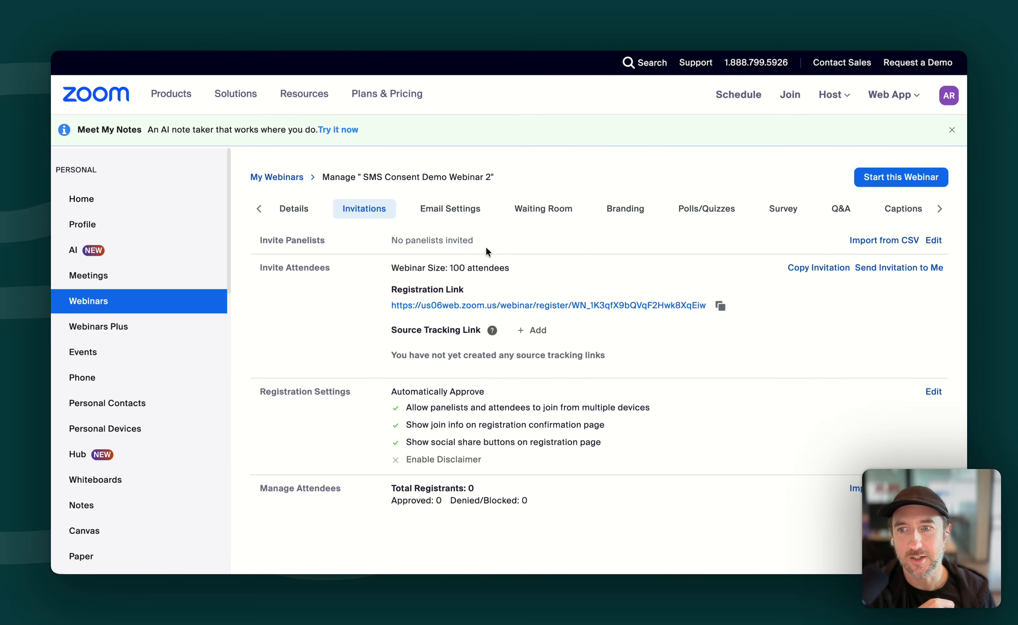
Open the registration questions of the Zoom meeting SMS Consent Demo Meeting 2 for editing
{"action": "left_click", "coordinate": [93, 276]}
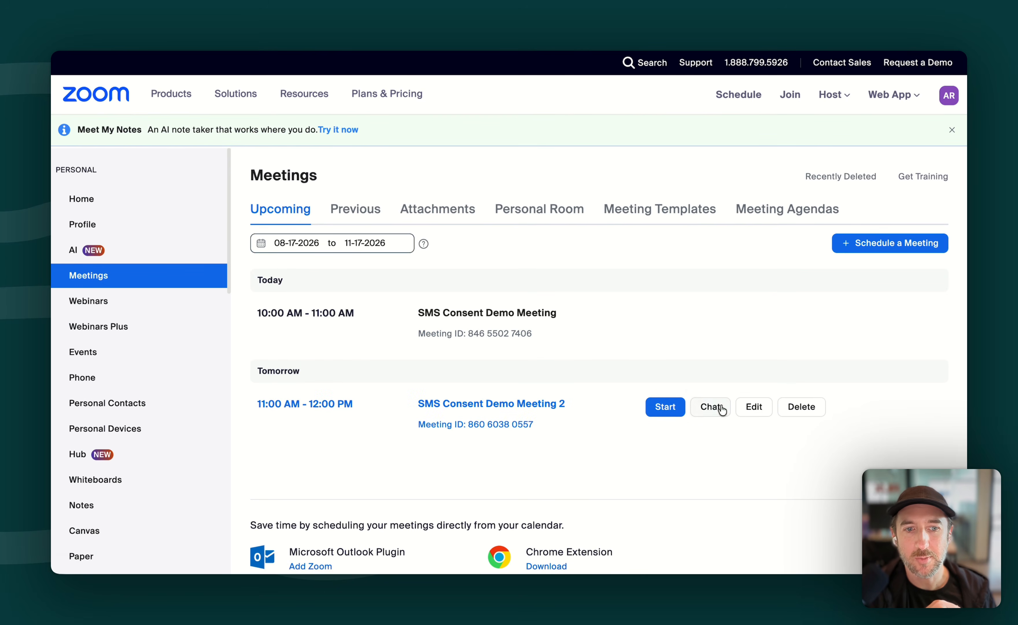
{"action": "left_click", "coordinate": [539, 407]}
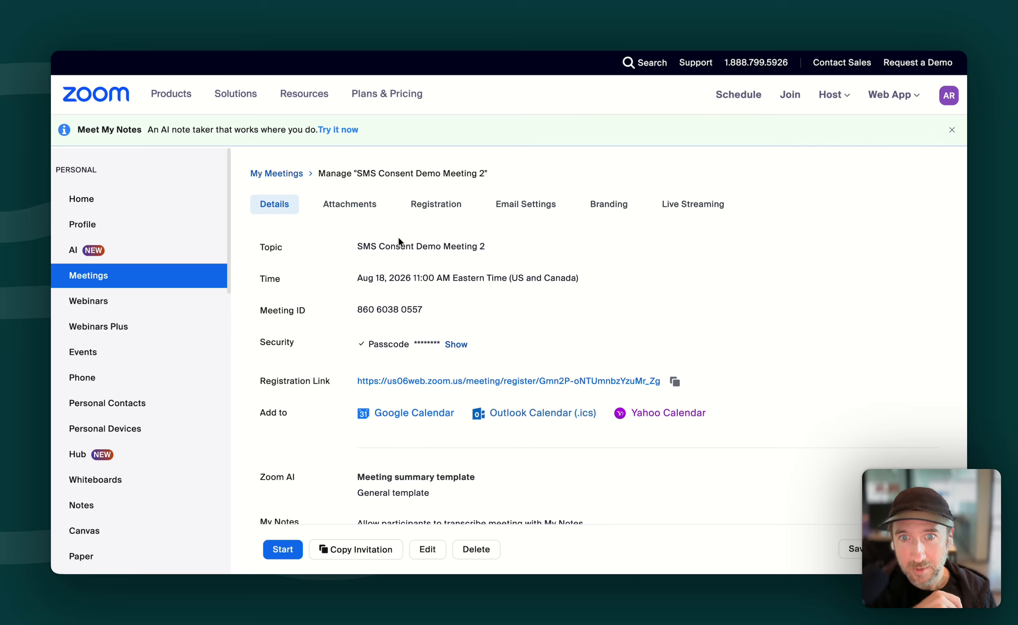
{"action": "left_click", "coordinate": [448, 204]}
{"action": "left_click", "coordinate": [901, 276]}
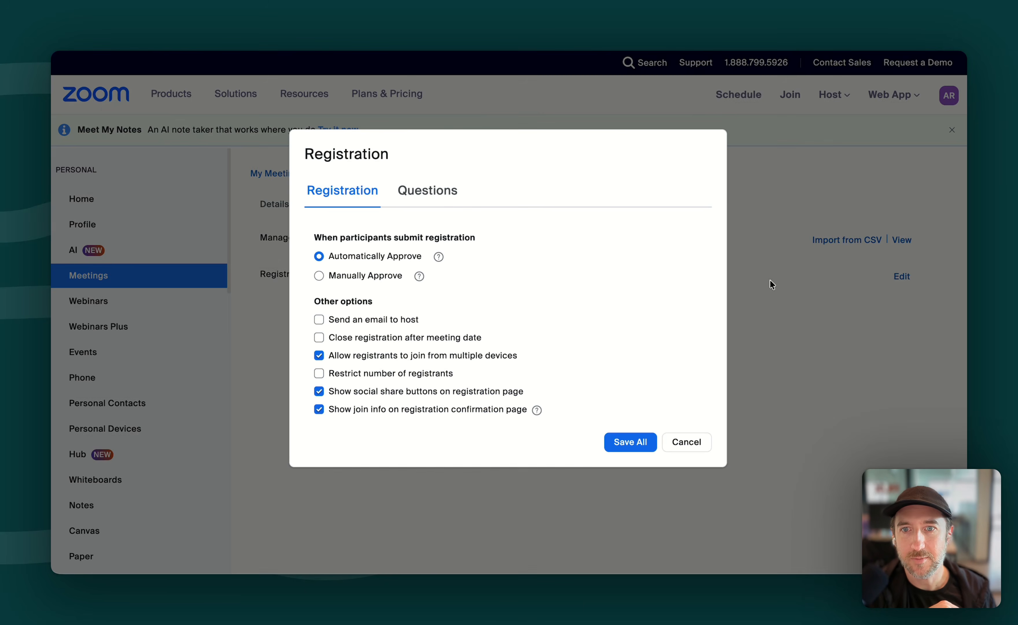
{"action": "left_click", "coordinate": [426, 195]}
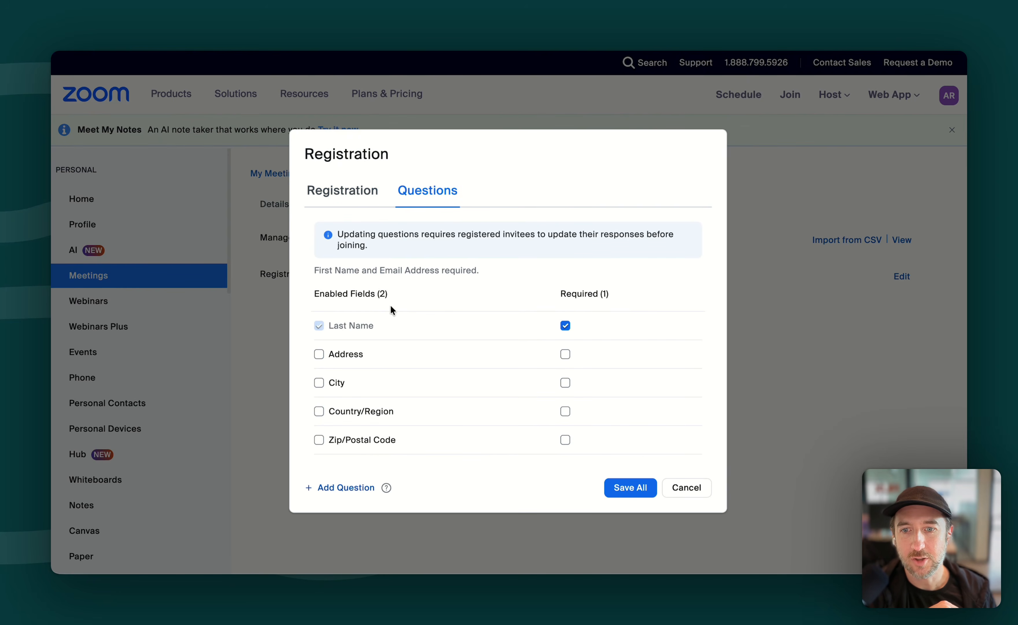
Add a custom question to the meeting's registration form and set its type to Single choice
{"action": "scroll", "coordinate": [410, 391], "scroll_direction": "down", "scroll_amount": 10}
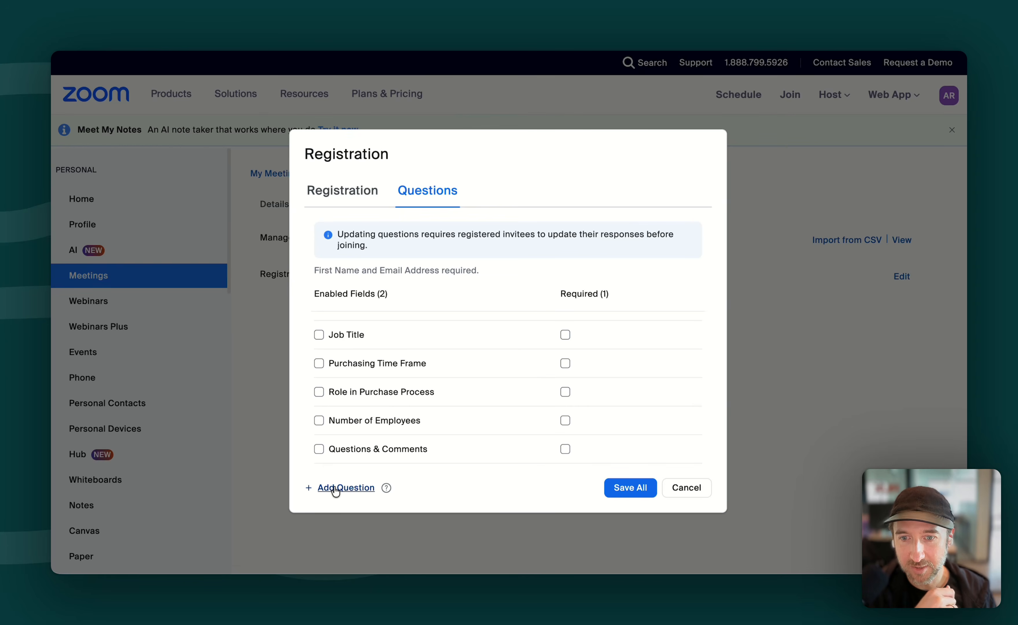
{"action": "left_click", "coordinate": [345, 488]}
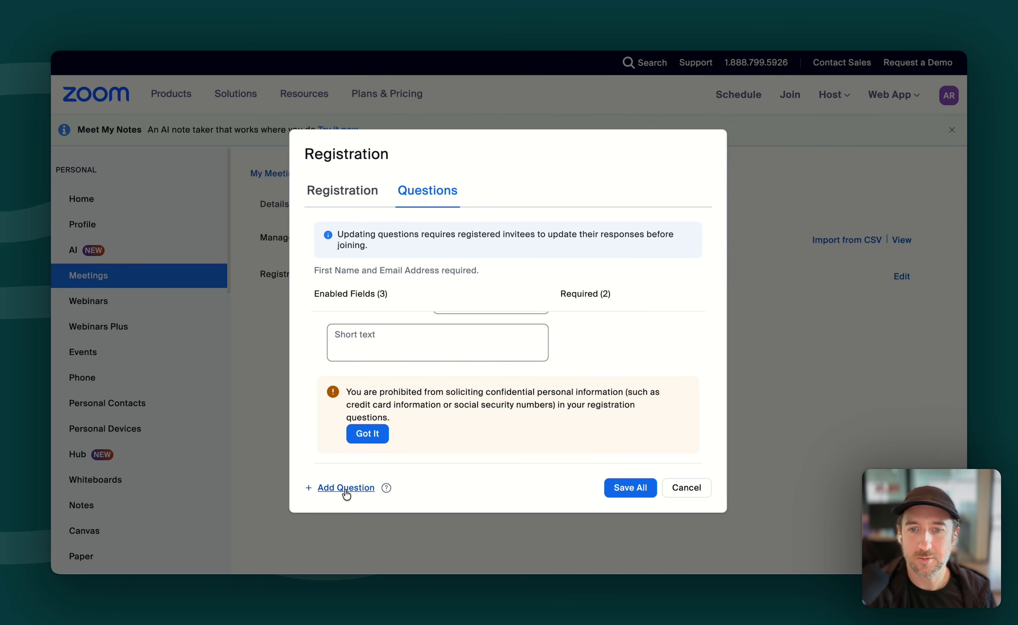
{"action": "scroll", "coordinate": [504, 328], "scroll_direction": "up", "scroll_amount": 3}
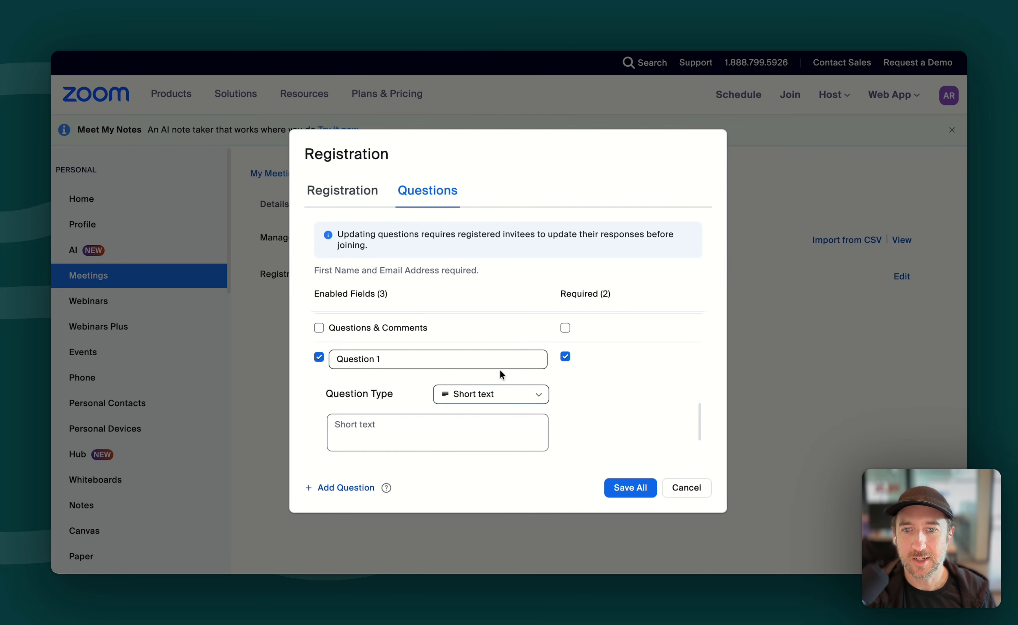
{"action": "left_click", "coordinate": [489, 412]}
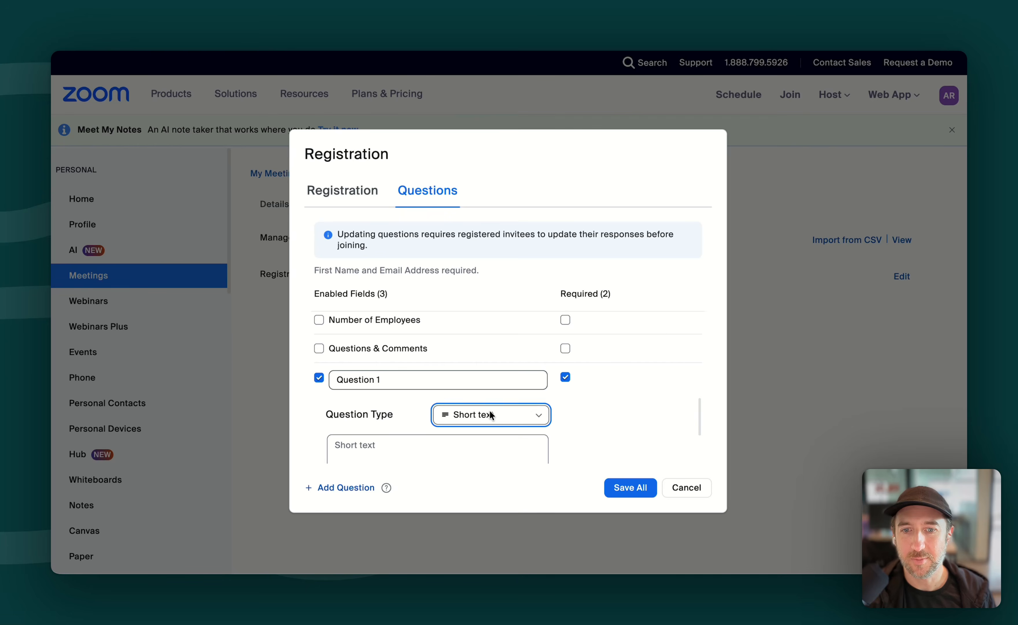
{"action": "left_click", "coordinate": [488, 370]}
{"action": "scroll", "coordinate": [498, 405], "scroll_direction": "down", "scroll_amount": 2}
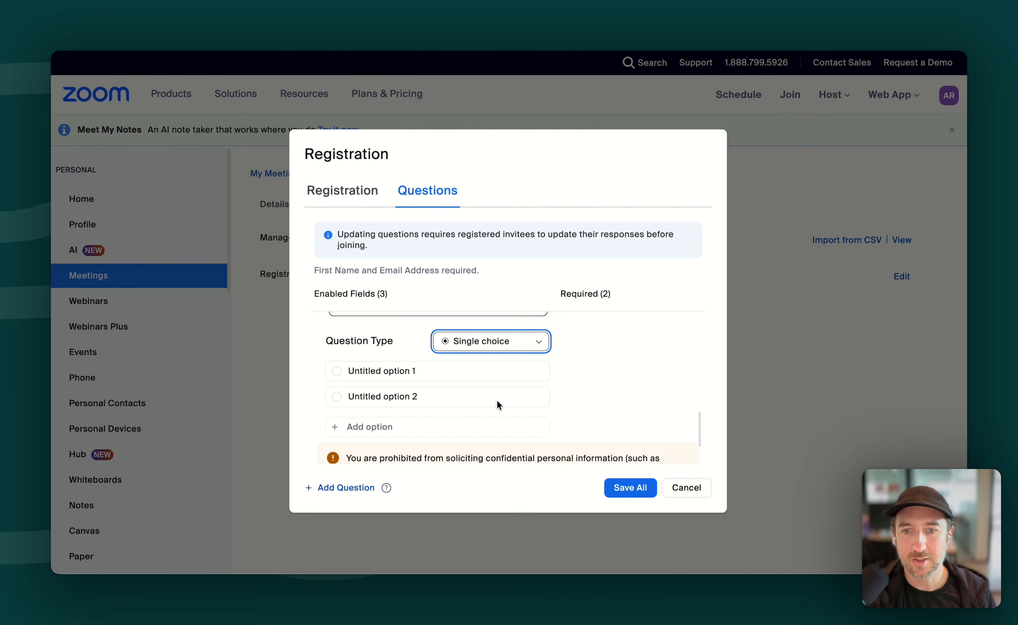
Copy the SMS consent wording from Roezan and replace the placeholder question text in Zoom with it
{"action": "scroll", "coordinate": [453, 365], "scroll_direction": "up", "scroll_amount": 2}
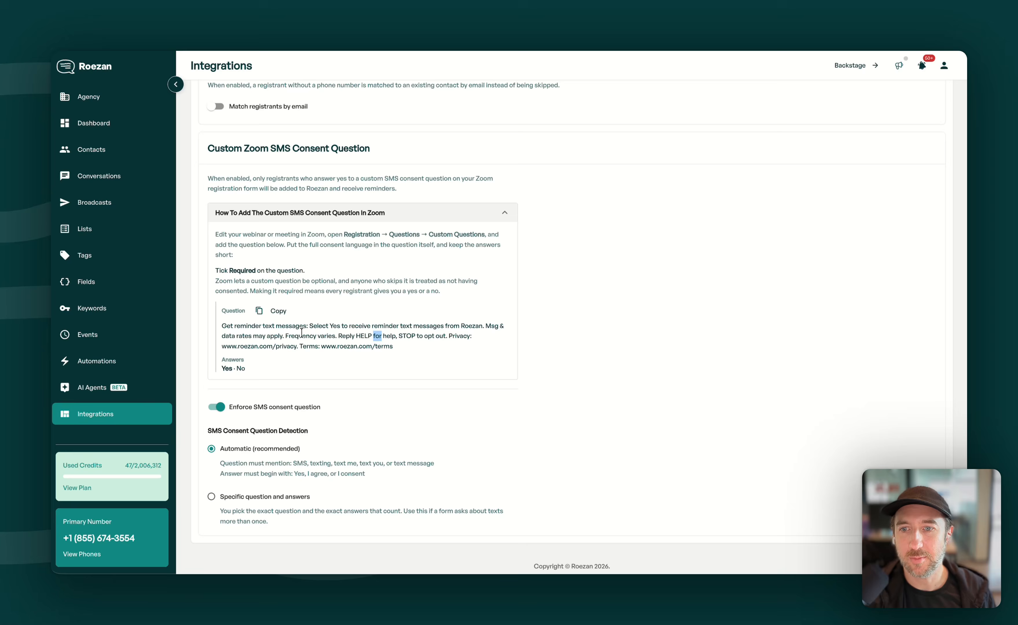
{"action": "left_click", "coordinate": [277, 324]}
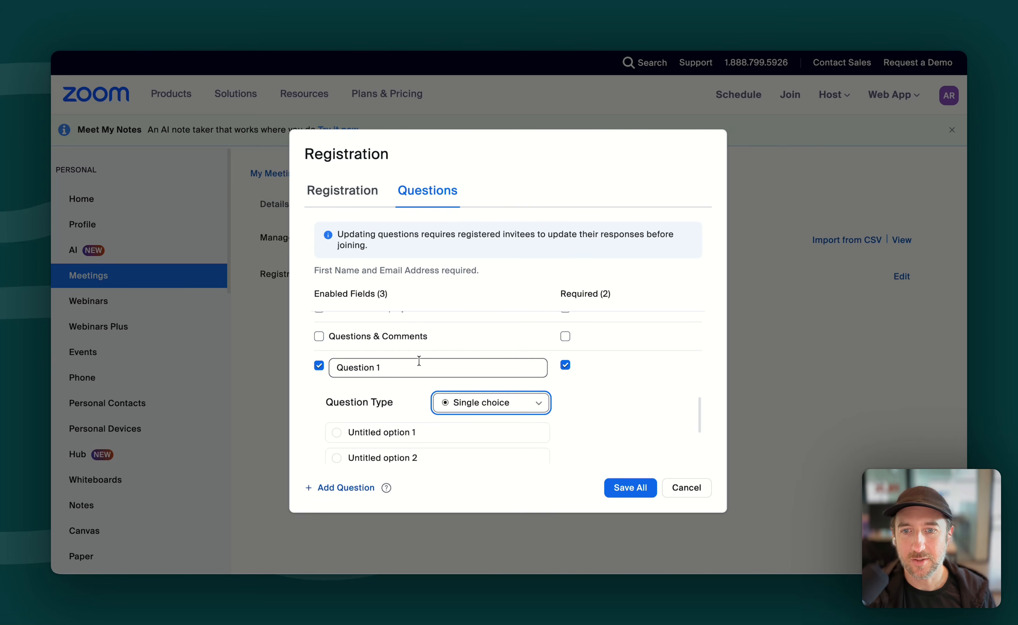
{"action": "left_click", "coordinate": [396, 368]}
{"action": "key", "text": "super+a"}
{"action": "key", "text": "super+v"}
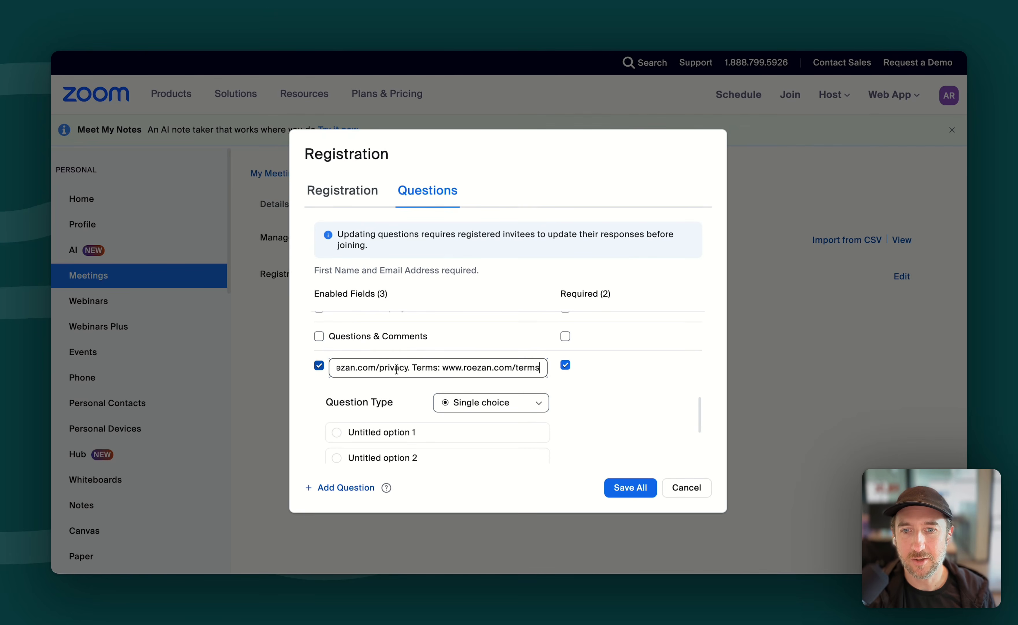
Name the consent question's two answer options Yes and No
{"action": "scroll", "coordinate": [511, 378], "scroll_direction": "down", "scroll_amount": 1}
{"action": "left_click", "coordinate": [395, 405]}
{"action": "key", "text": "super+a"}
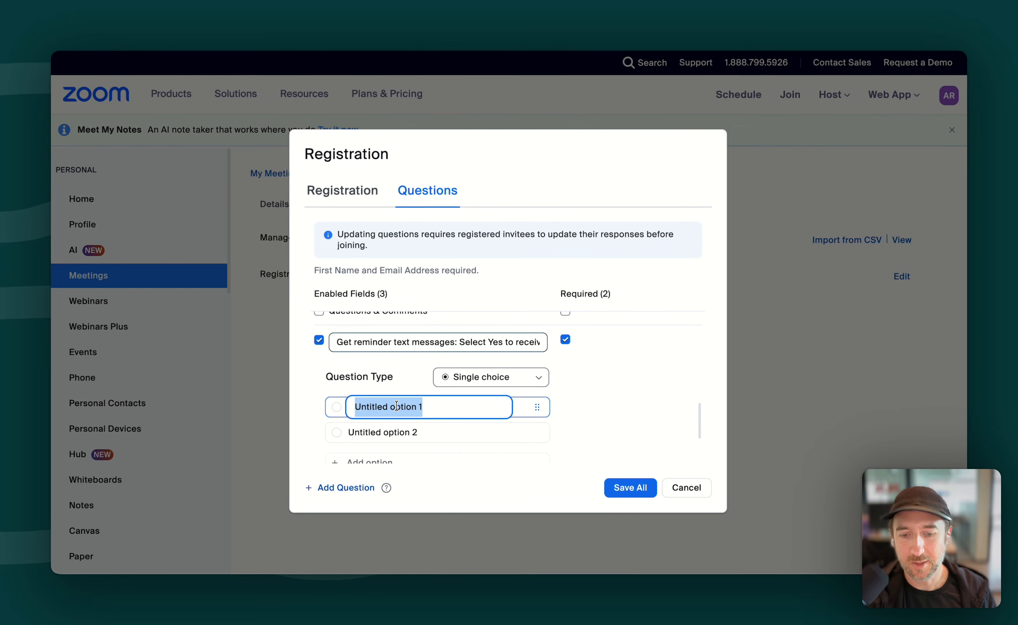
{"action": "type", "text": "Yes"}
{"action": "left_click", "coordinate": [393, 432]}
{"action": "key", "text": "super+a"}
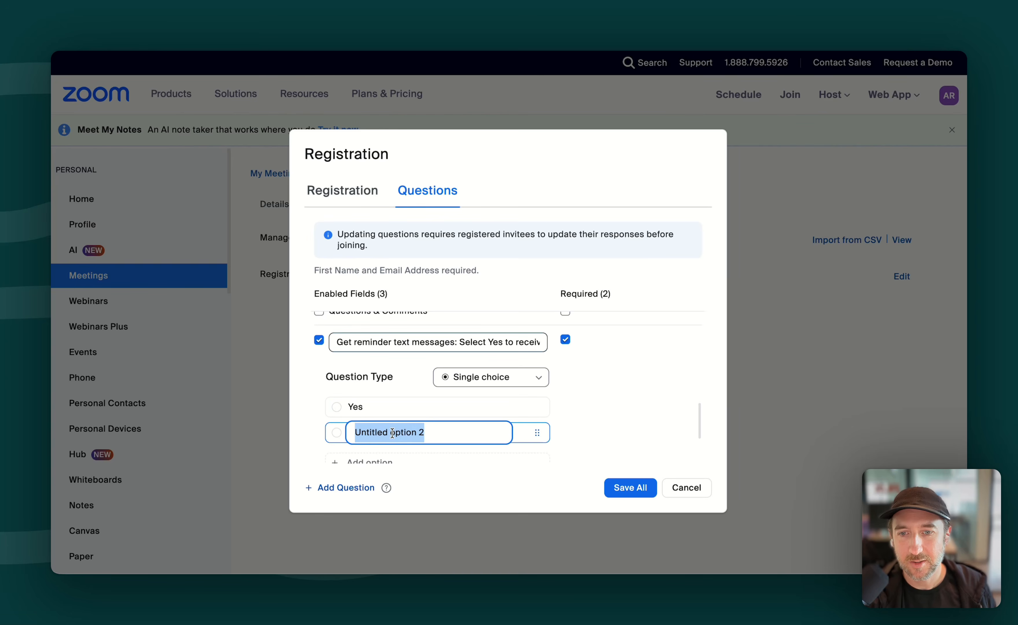
{"action": "type", "text": "No"}
{"action": "left_click", "coordinate": [664, 420]}
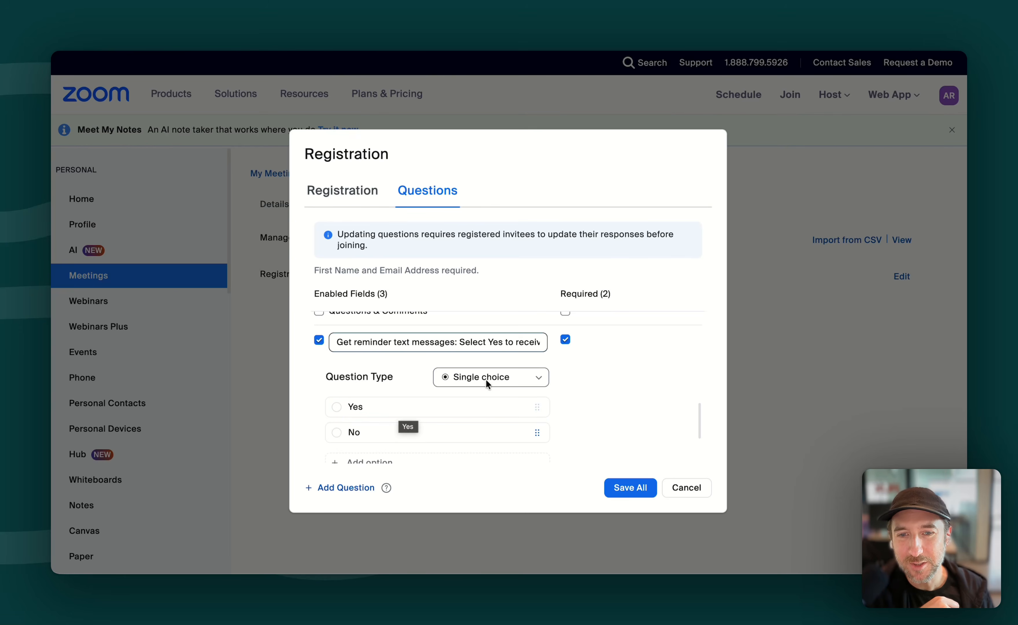
Acknowledge the confidential information notice, save the consent question and save all registration changes for the meeting
{"action": "scroll", "coordinate": [485, 424], "scroll_direction": "down", "scroll_amount": 3}
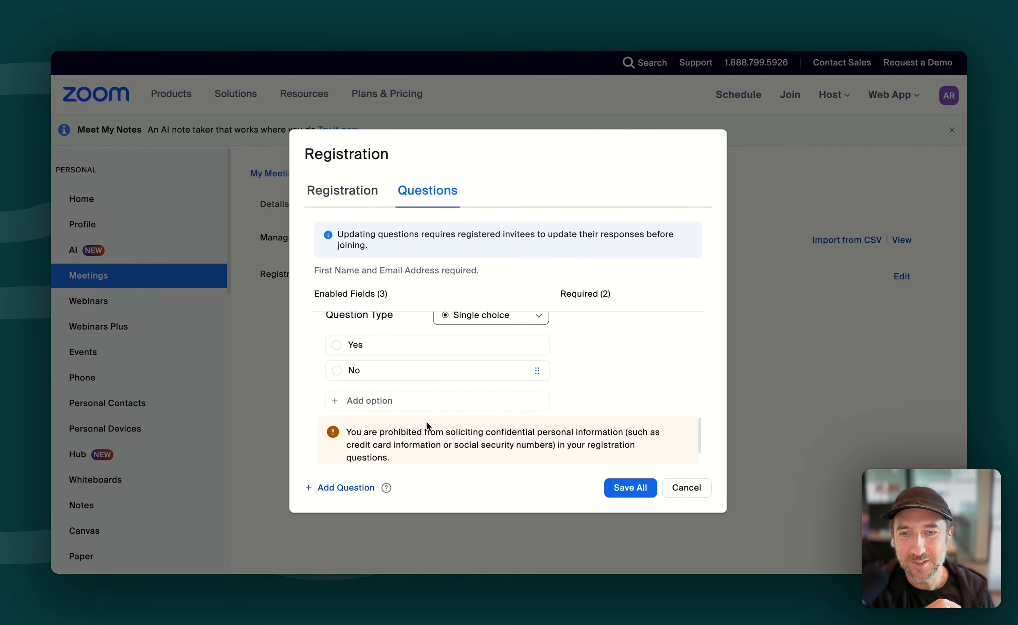
{"action": "scroll", "coordinate": [424, 416], "scroll_direction": "down", "scroll_amount": 1}
{"action": "left_click", "coordinate": [366, 433]}
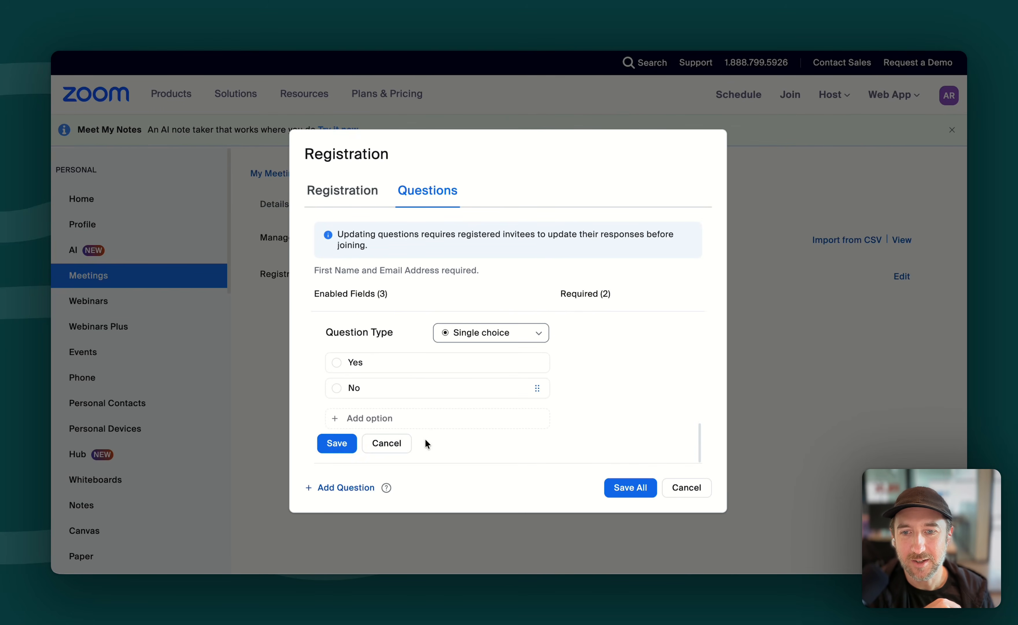
{"action": "left_click", "coordinate": [338, 444]}
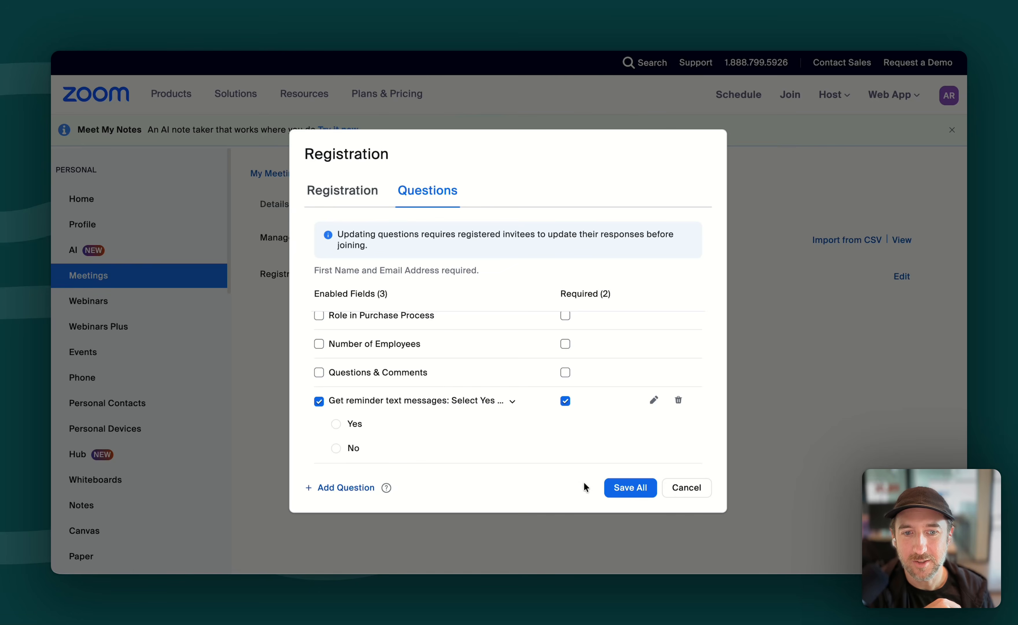
{"action": "left_click", "coordinate": [631, 487]}
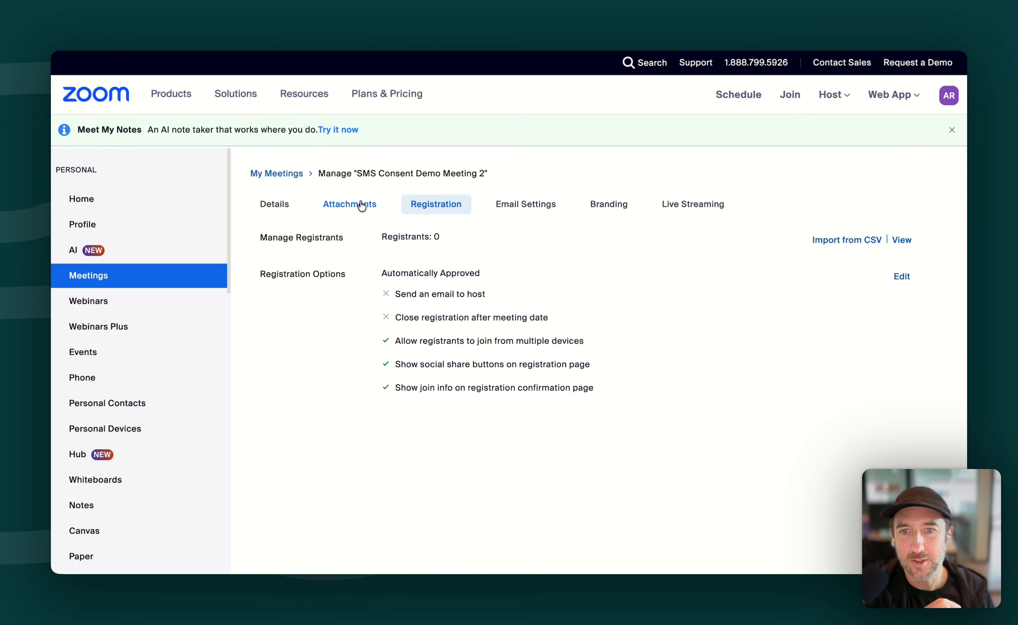
Copy the meeting's registration link, open it in a new browser tab and check the consent question's answer choices
{"action": "left_click", "coordinate": [674, 381]}
{"action": "key", "text": "super+t"}
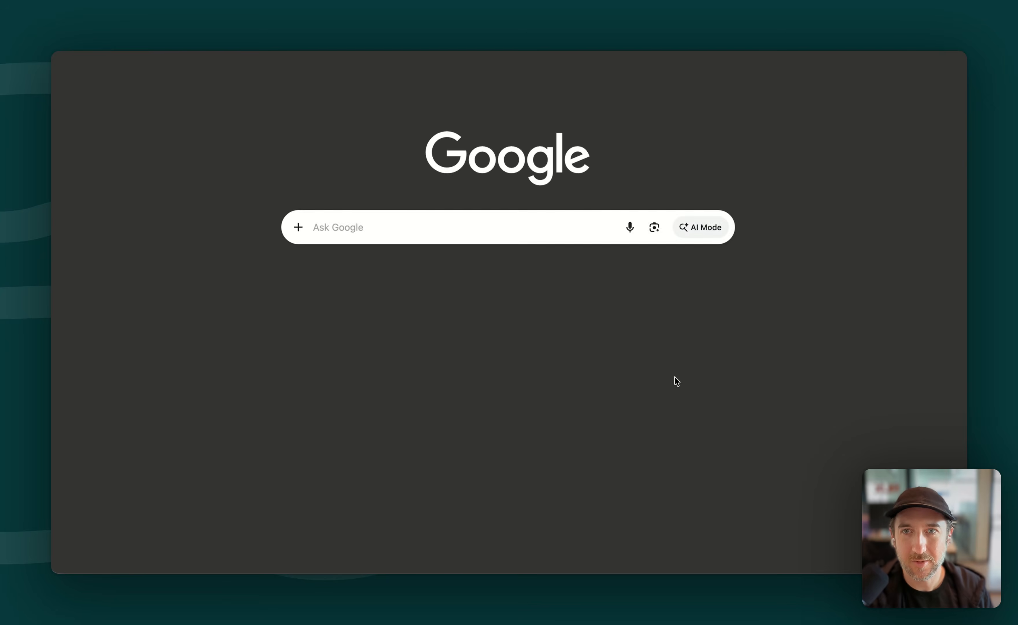
{"action": "key", "text": "super+v"}
{"action": "key", "text": "Return"}
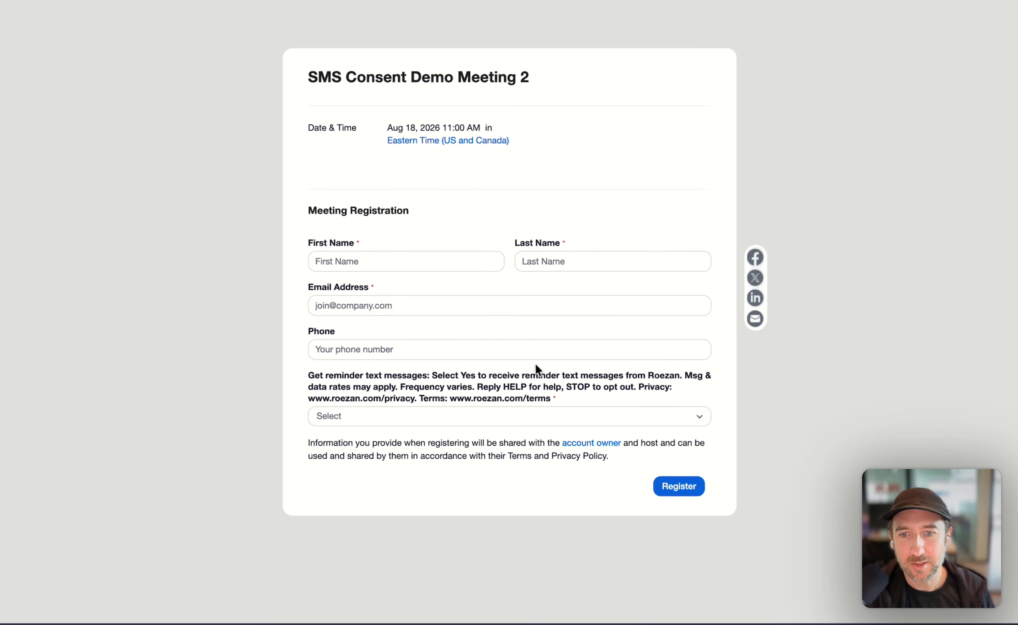
{"action": "left_click", "coordinate": [391, 411]}
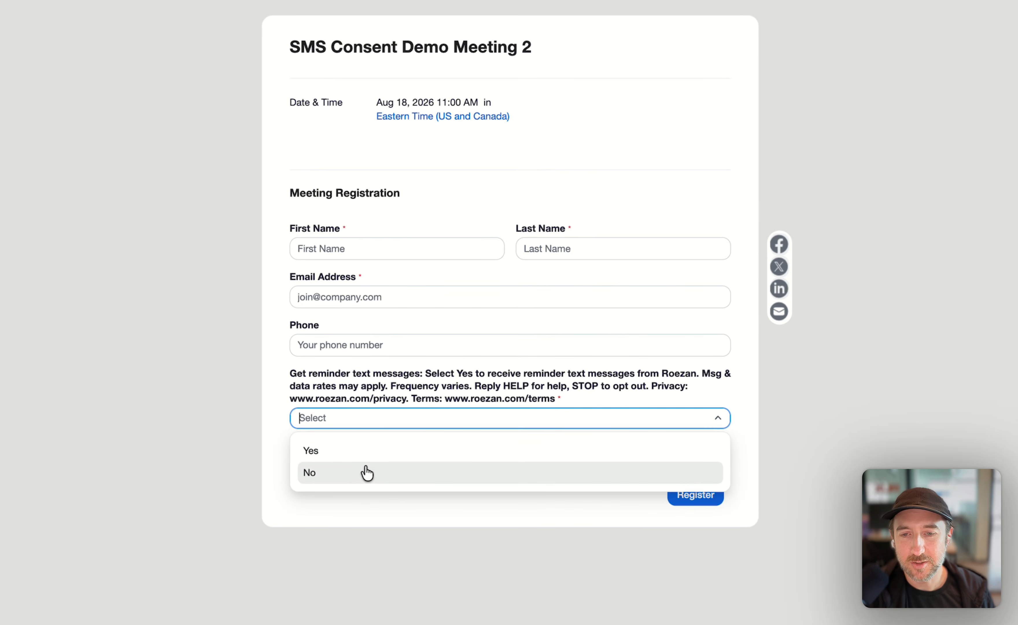
{"action": "left_click", "coordinate": [765, 307]}
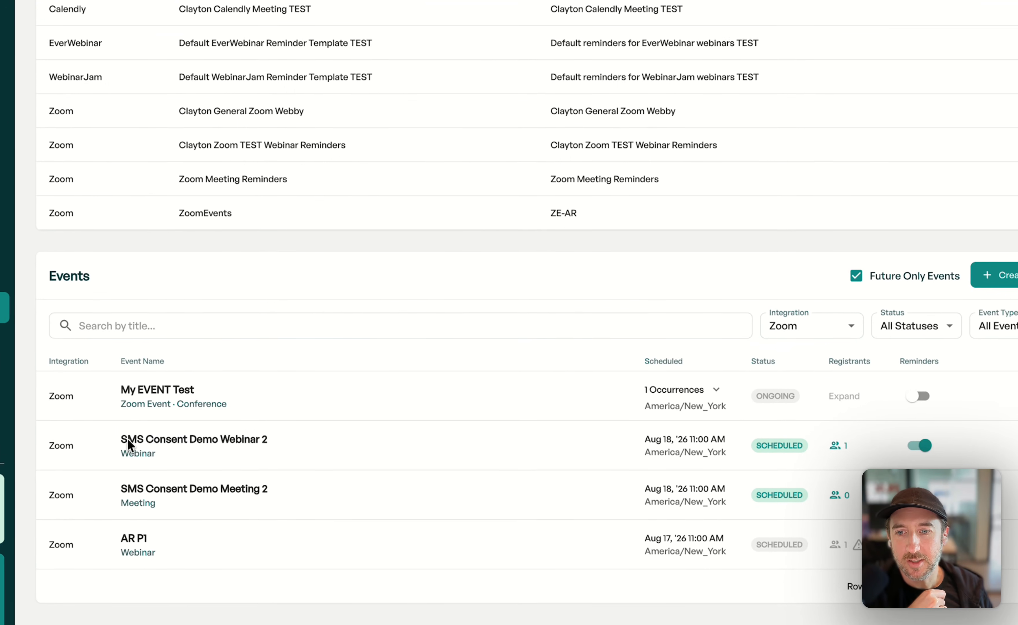
Open the SMS Consent Demo Webinar 2 event in Roezan and show its registrants
{"action": "left_click_drag", "start_coordinate": [126, 440], "coordinate": [266, 451]}
{"action": "left_click", "coordinate": [266, 452]}
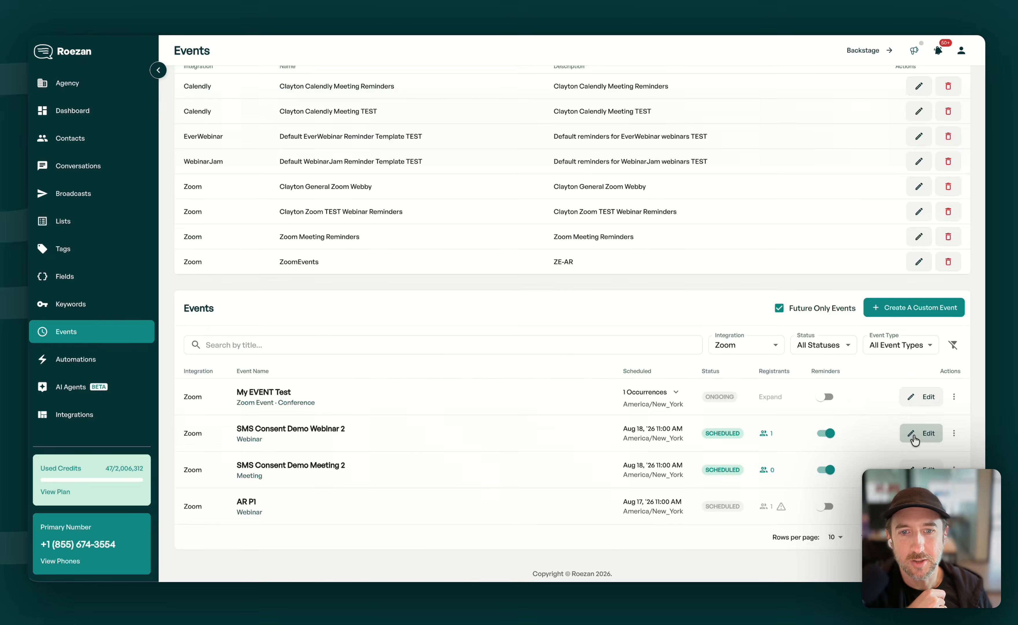
{"action": "left_click", "coordinate": [917, 432]}
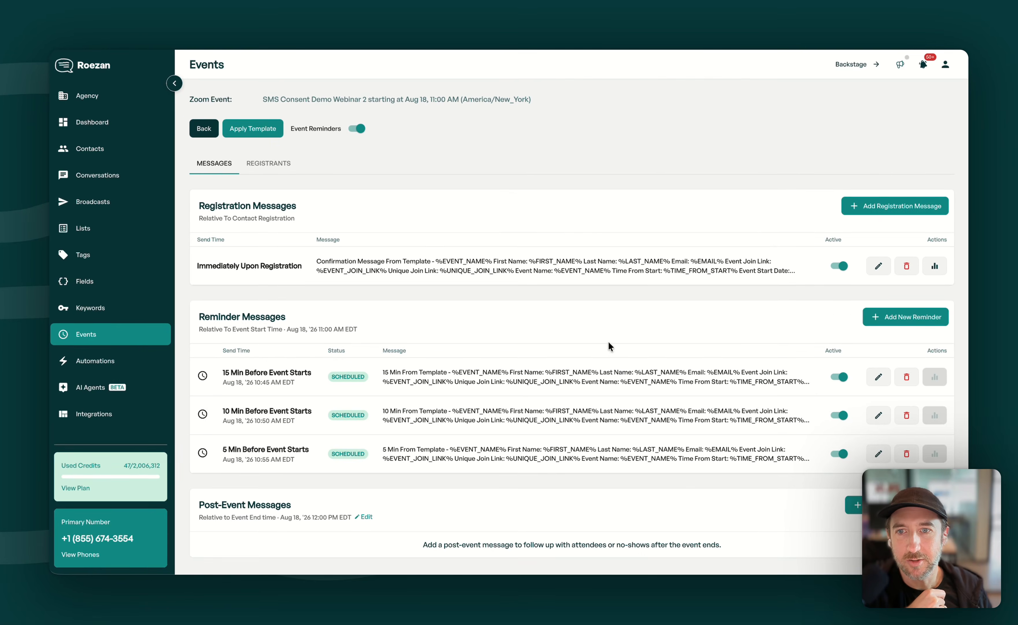
{"action": "left_click", "coordinate": [270, 164]}
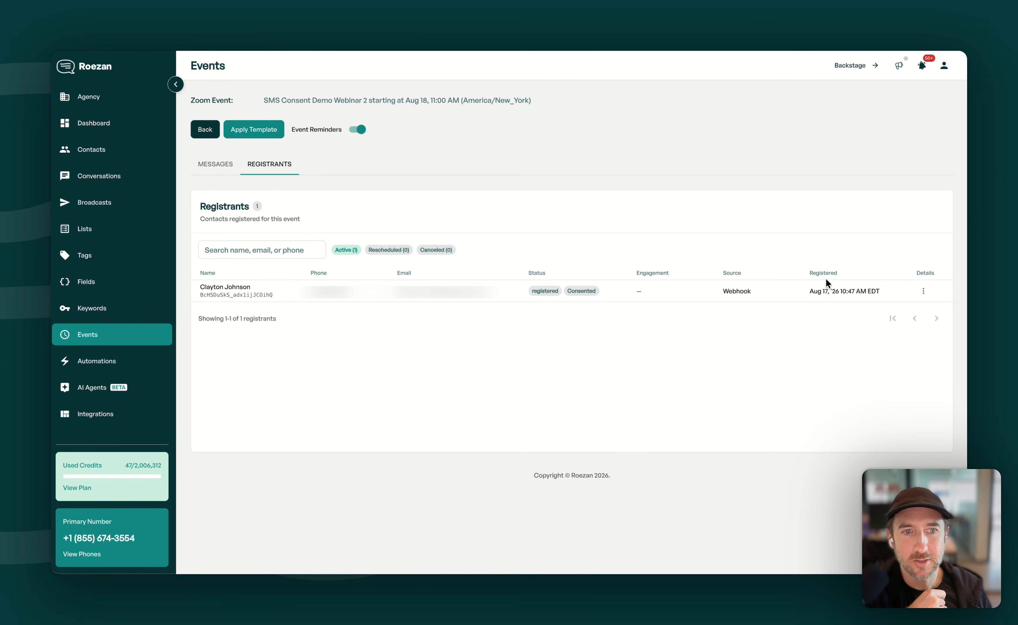
Examine the registrant's consent record for the question asked, the answer given and the recording date
{"action": "mouse_move", "coordinate": [587, 293]}
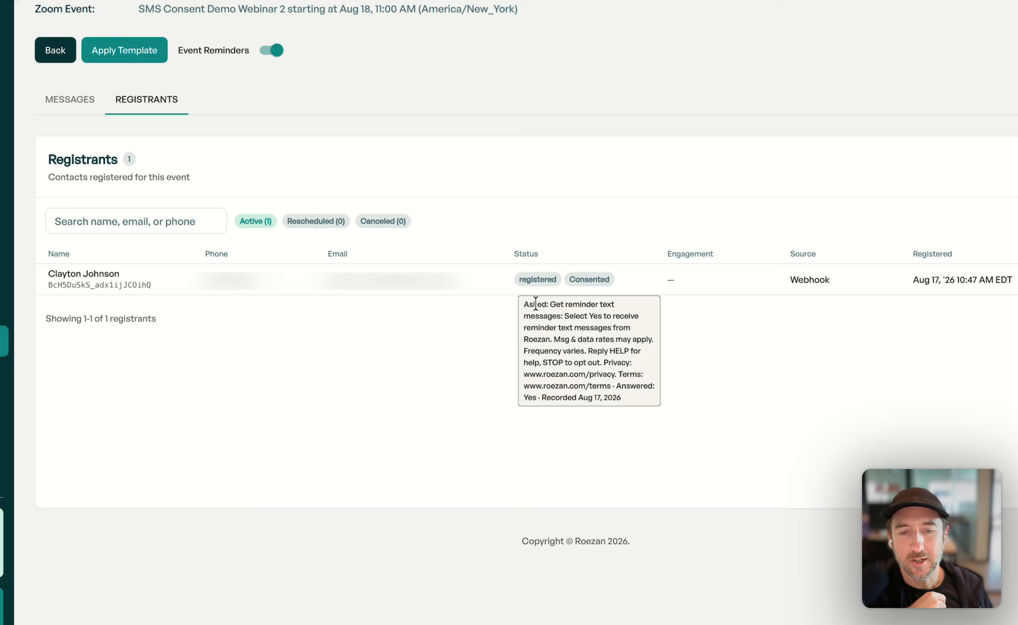
{"action": "left_click_drag", "start_coordinate": [545, 309], "coordinate": [588, 378]}
{"action": "left_click", "coordinate": [587, 376]}
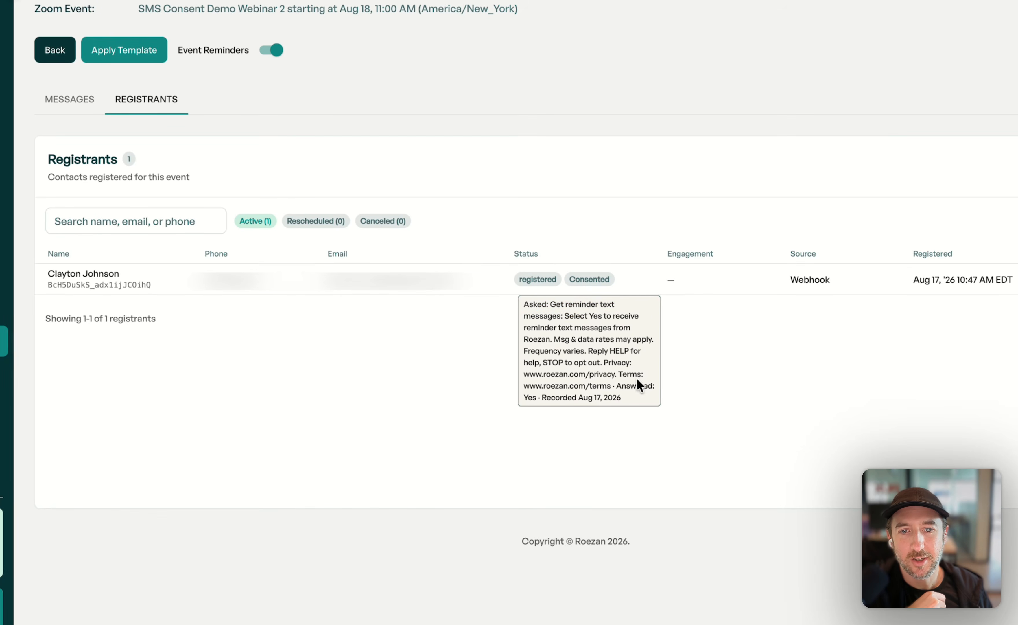
{"action": "double_click", "coordinate": [531, 397]}
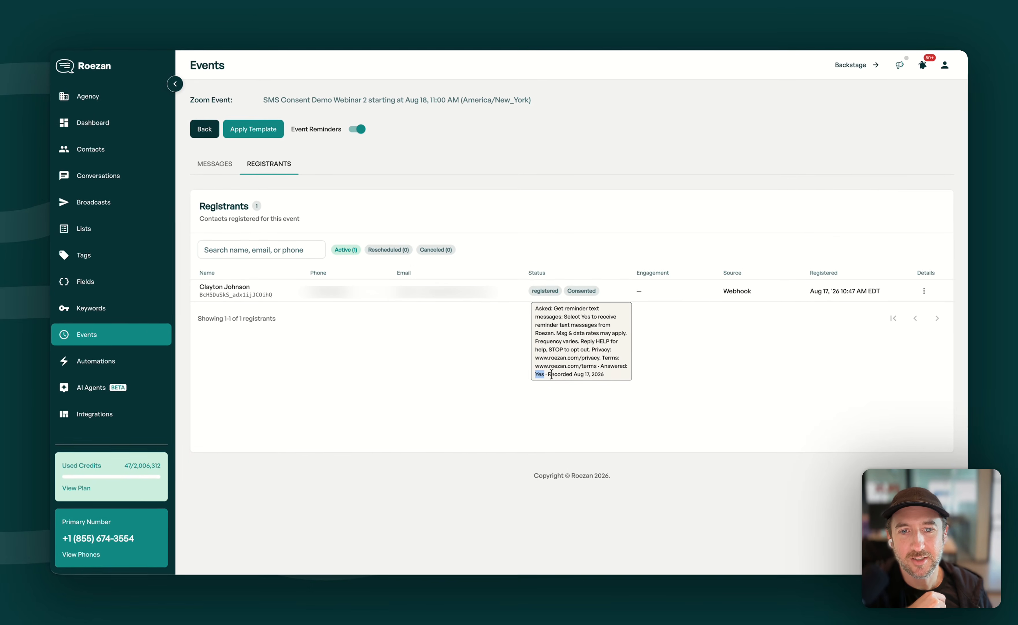
{"action": "left_click_drag", "start_coordinate": [549, 374], "coordinate": [610, 376]}
{"action": "left_click", "coordinate": [610, 376]}
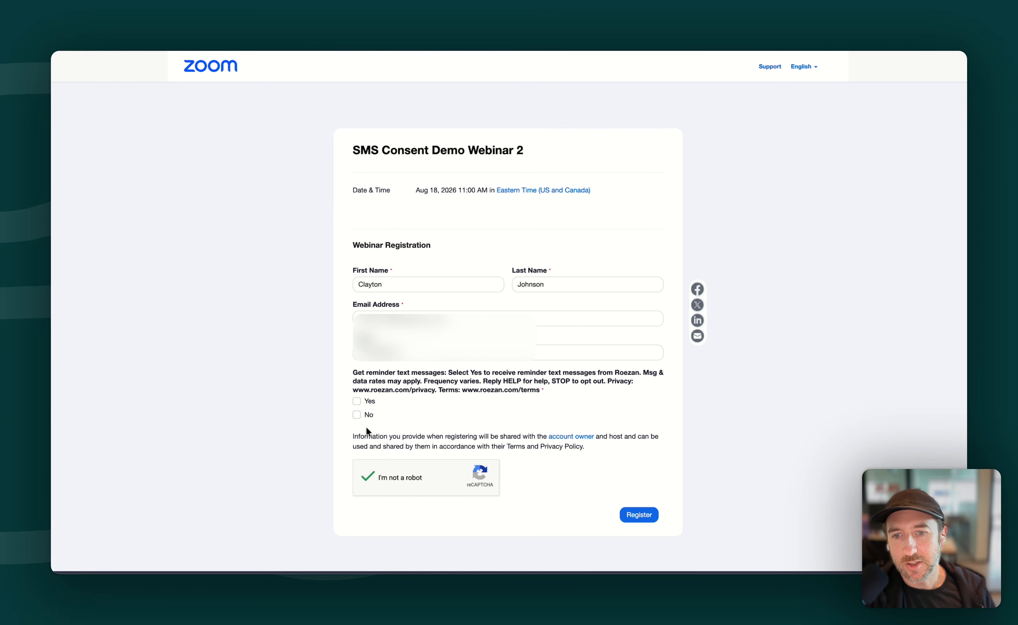
Register for SMS Consent Demo Webinar 2 with No as the text reminder answer, and reload the event's registrants in Roezan
{"action": "left_click", "coordinate": [360, 416]}
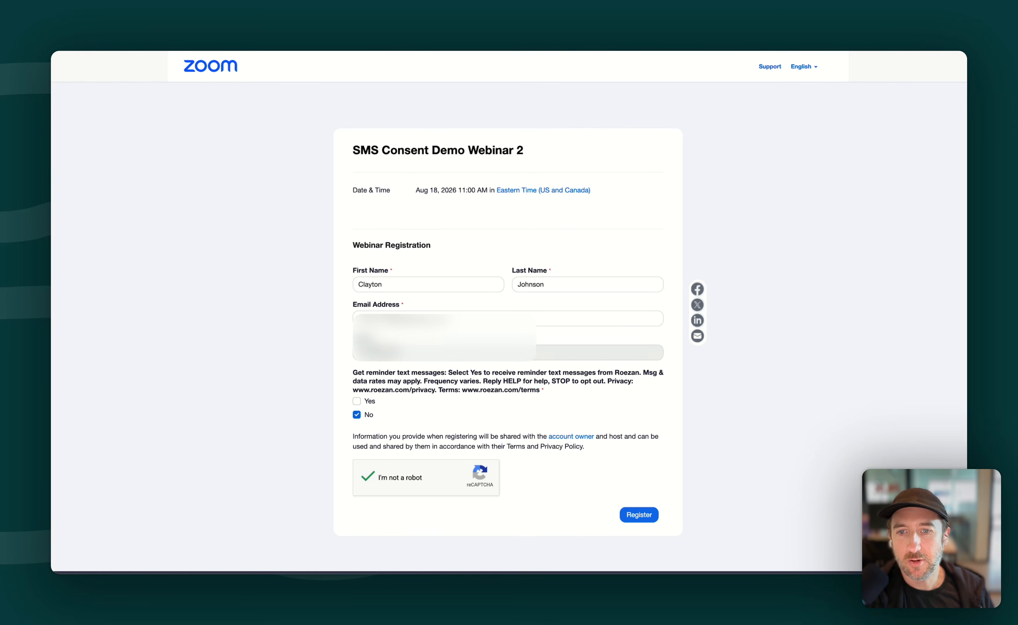
{"action": "left_click", "coordinate": [642, 522]}
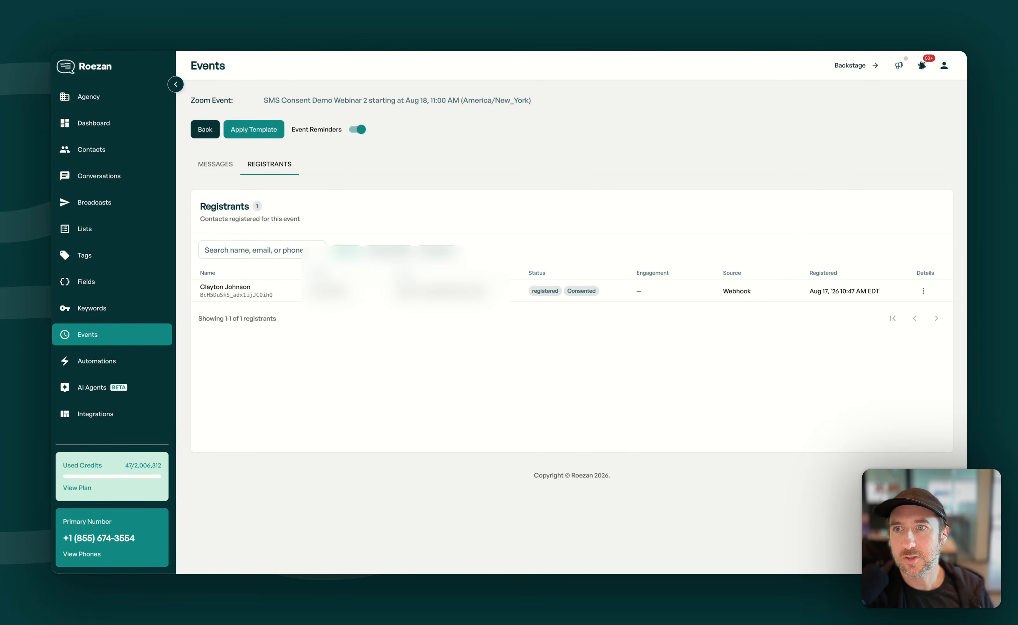
{"action": "key", "text": "super+r"}
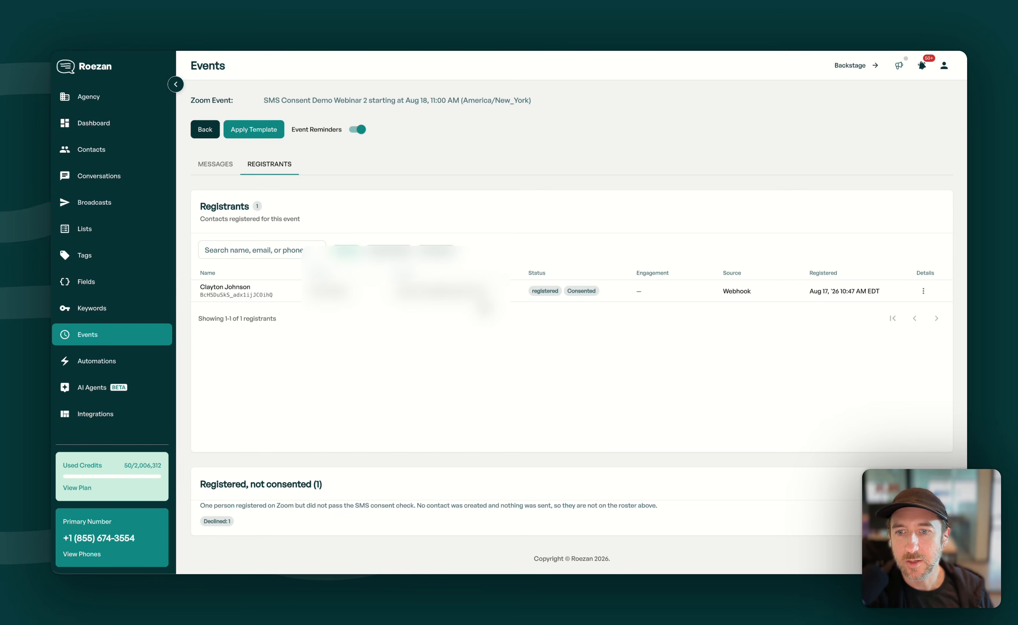
Examine the summary of the event's "Registered, not consented" section below the registrant list
{"action": "scroll", "coordinate": [431, 388], "scroll_direction": "down", "scroll_amount": 1}
{"action": "scroll", "coordinate": [383, 400], "scroll_direction": "up", "scroll_amount": 1}
{"action": "left_click_drag", "start_coordinate": [193, 485], "coordinate": [322, 484]}
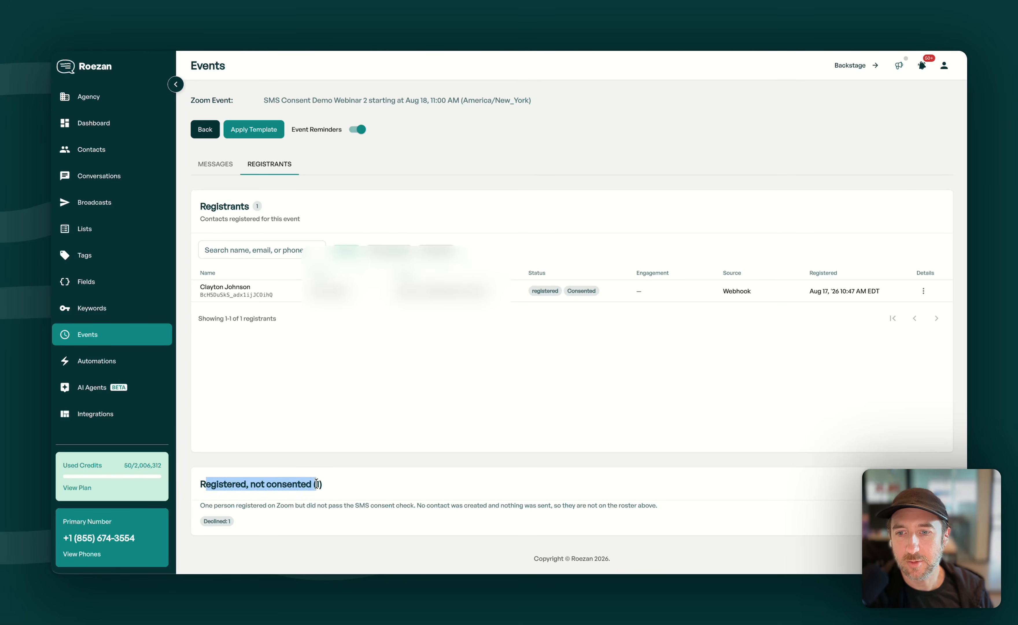
{"action": "left_click", "coordinate": [319, 484]}
{"action": "left_click_drag", "start_coordinate": [211, 485], "coordinate": [306, 485]}
{"action": "left_click_drag", "start_coordinate": [306, 486], "coordinate": [302, 490]}
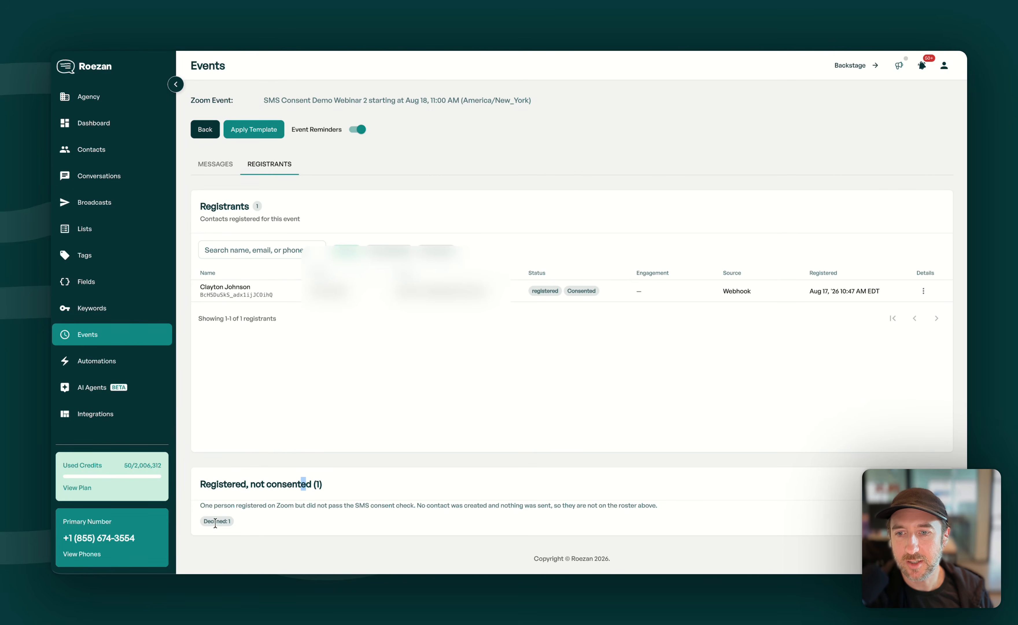
{"action": "mouse_move", "coordinate": [218, 522]}
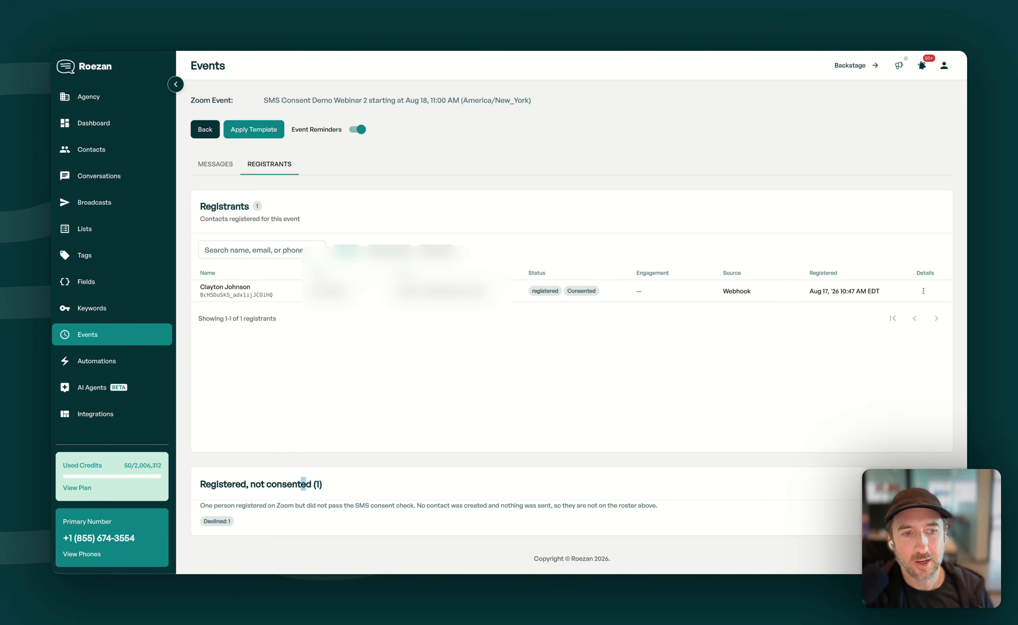
{"action": "scroll", "coordinate": [420, 512], "scroll_direction": "down", "scroll_amount": 1}
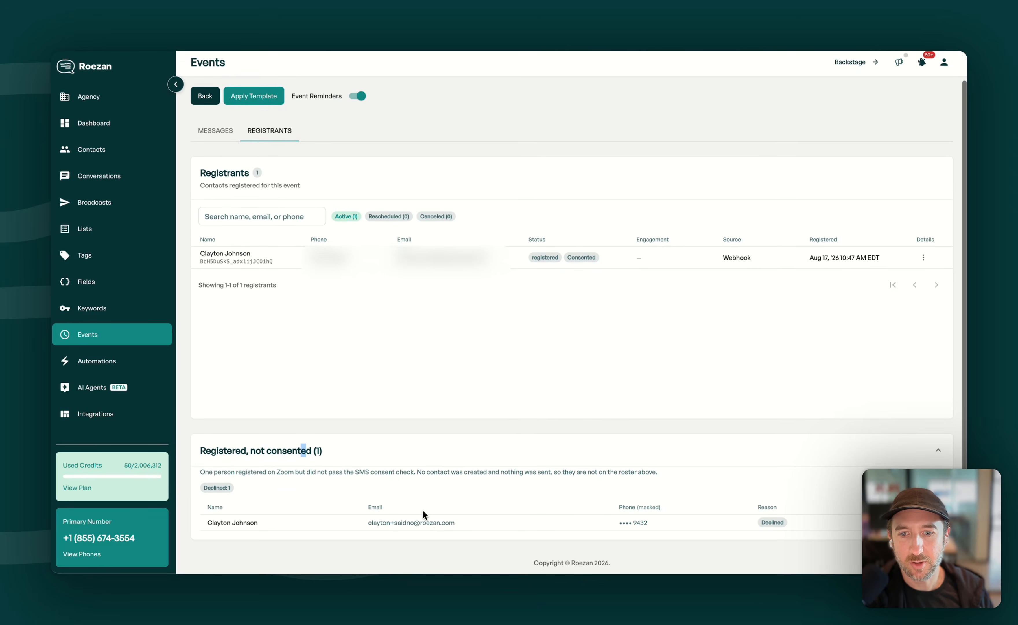
Check the declined registrant's email, masked phone number and the explanation of the decline reason
{"action": "left_click_drag", "start_coordinate": [370, 521], "coordinate": [585, 515]}
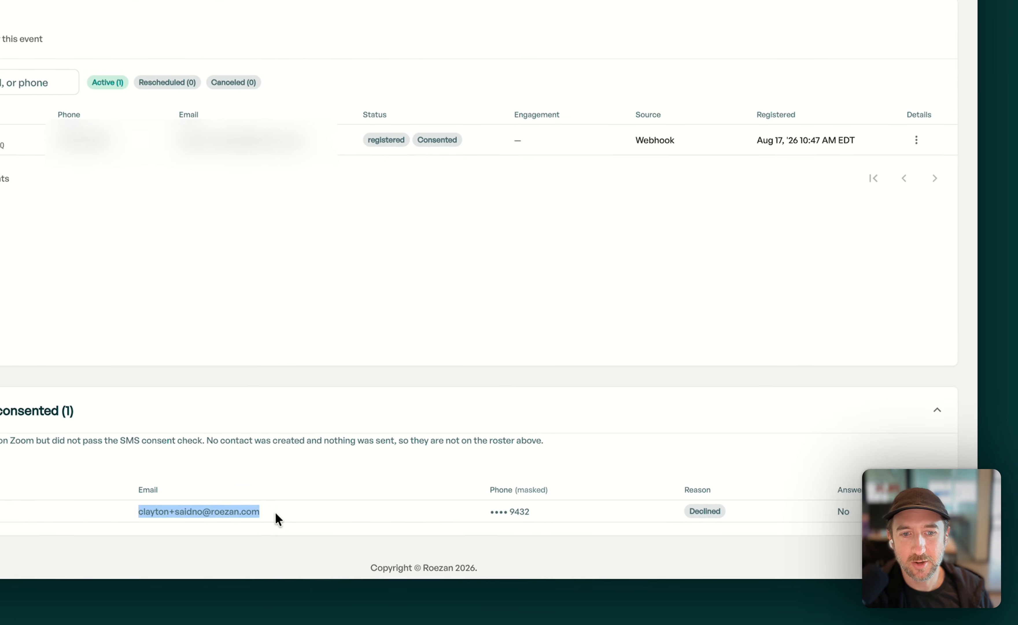
{"action": "left_click", "coordinate": [276, 514]}
{"action": "left_click", "coordinate": [585, 515]}
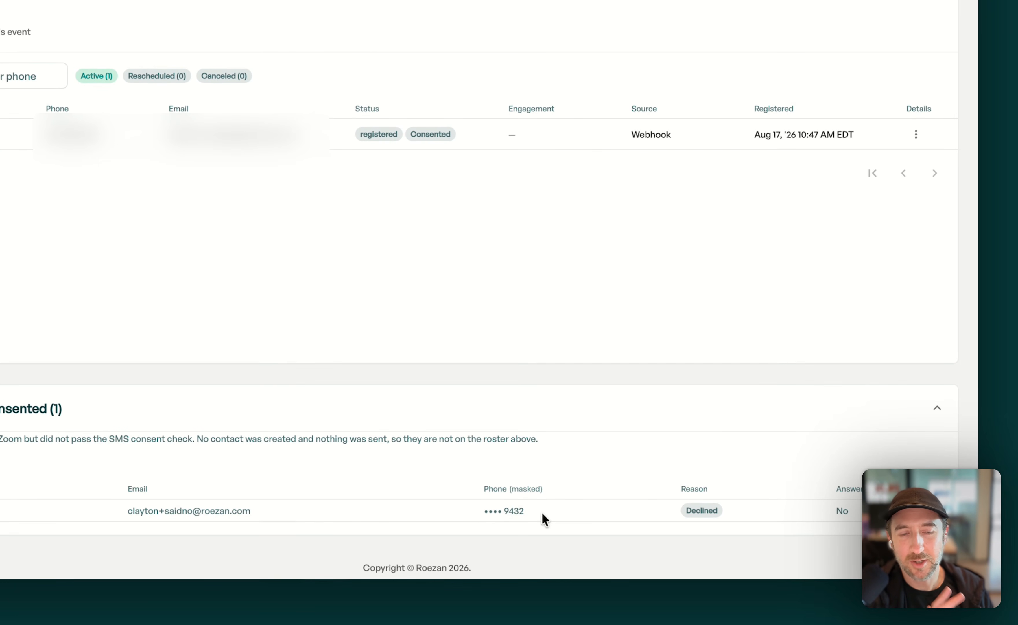
{"action": "mouse_move", "coordinate": [681, 513]}
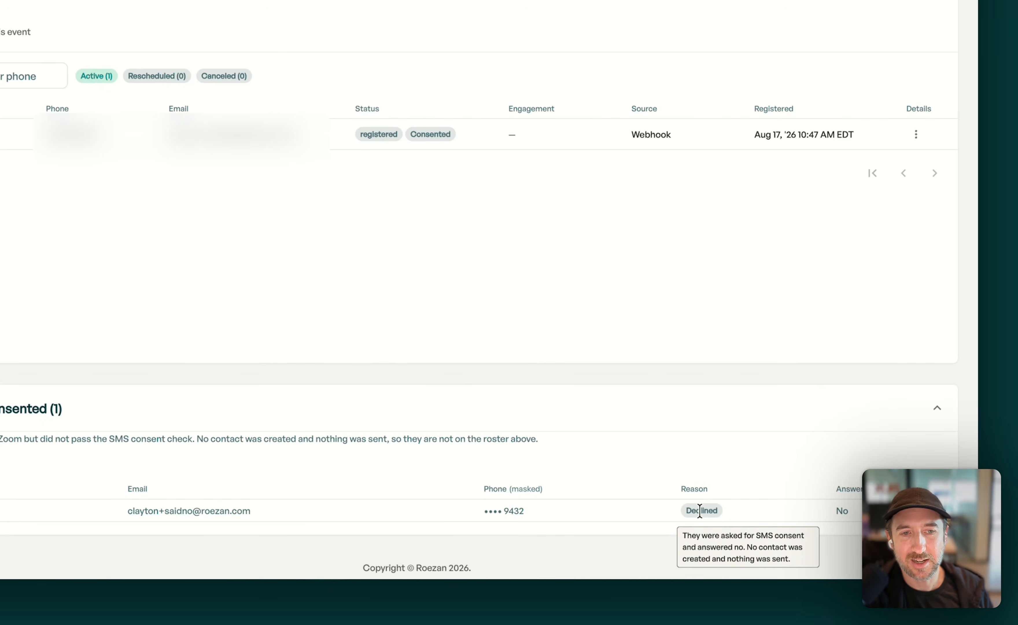
{"action": "scroll", "coordinate": [500, 498], "scroll_direction": "up", "scroll_amount": 1}
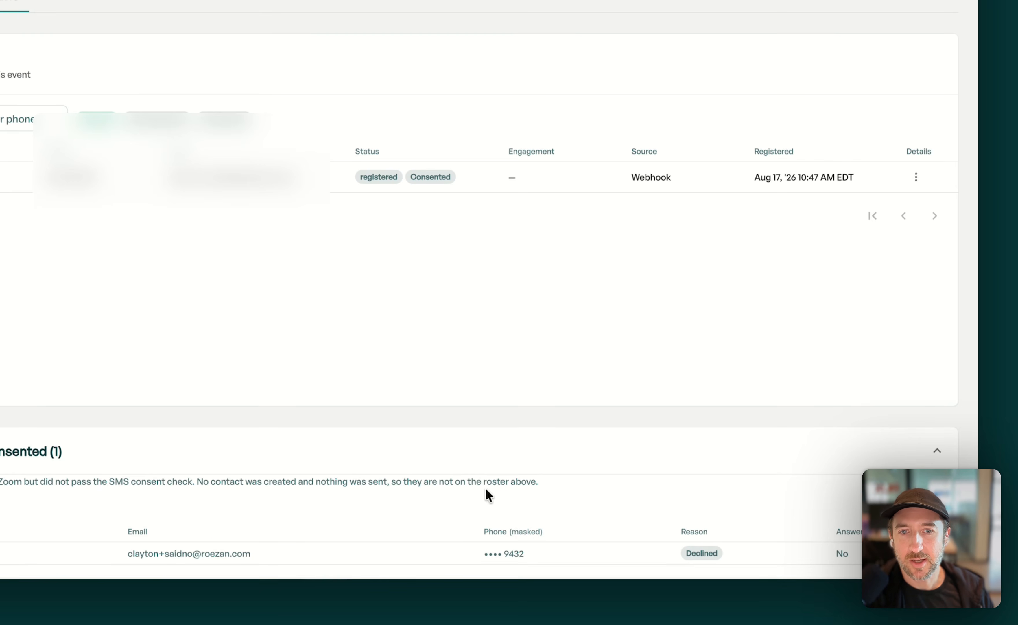
{"action": "scroll", "coordinate": [481, 510], "scroll_direction": "down", "scroll_amount": 1}
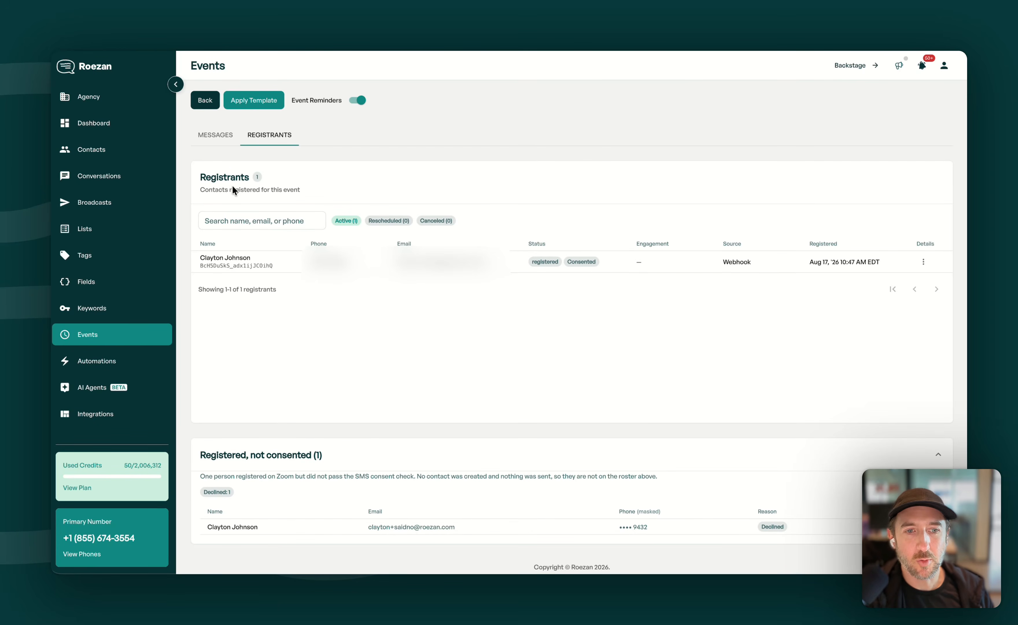
Show the event's messages and review the registration and reminder message sections
{"action": "left_click", "coordinate": [205, 138]}
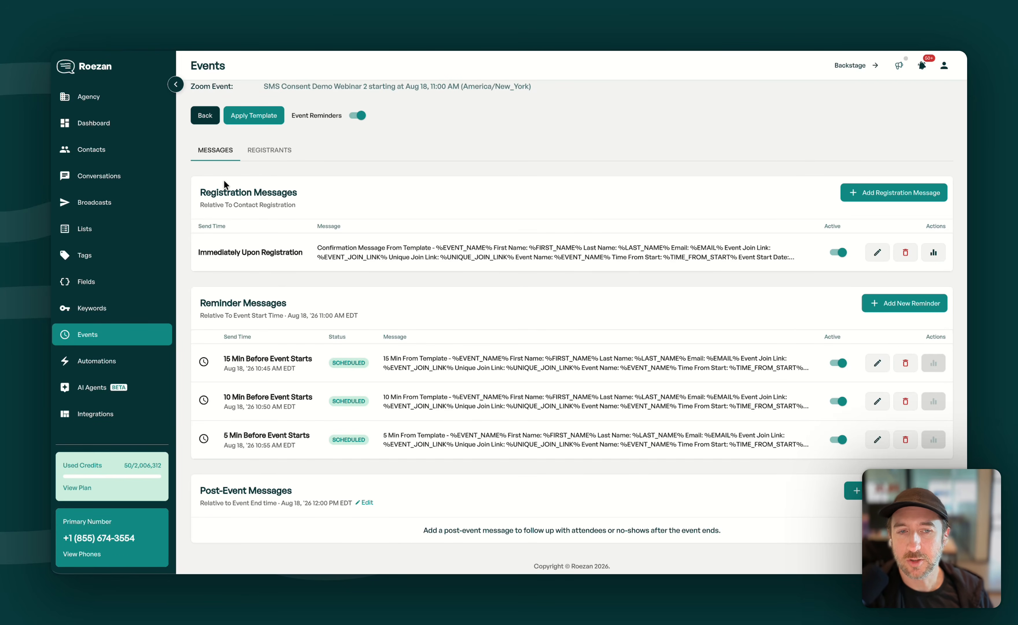
{"action": "left_click_drag", "start_coordinate": [212, 193], "coordinate": [282, 192]}
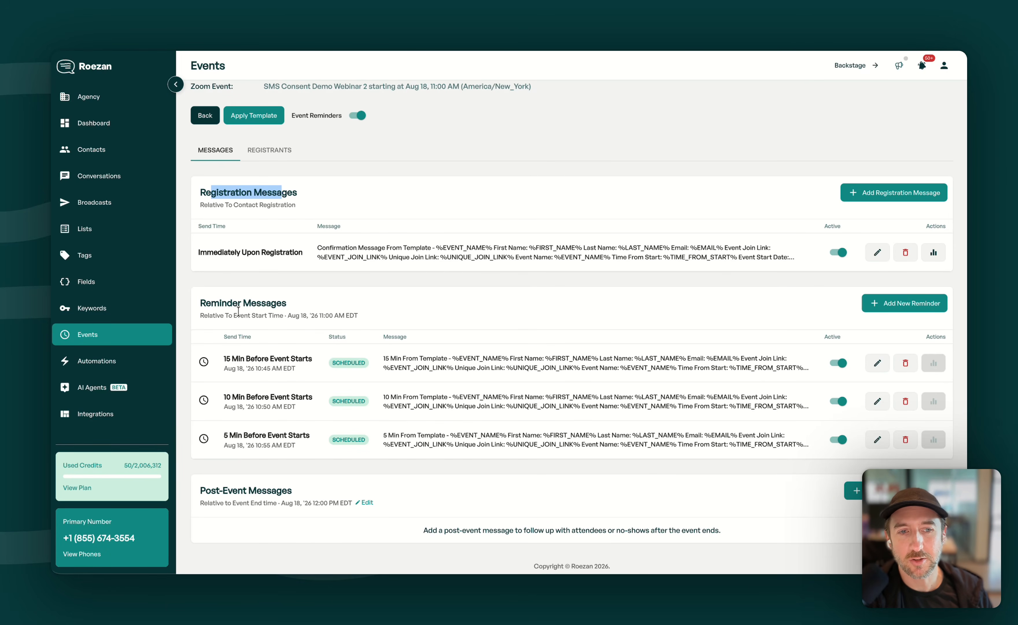
{"action": "triple_click", "coordinate": [216, 303]}
{"action": "left_click", "coordinate": [333, 308]}
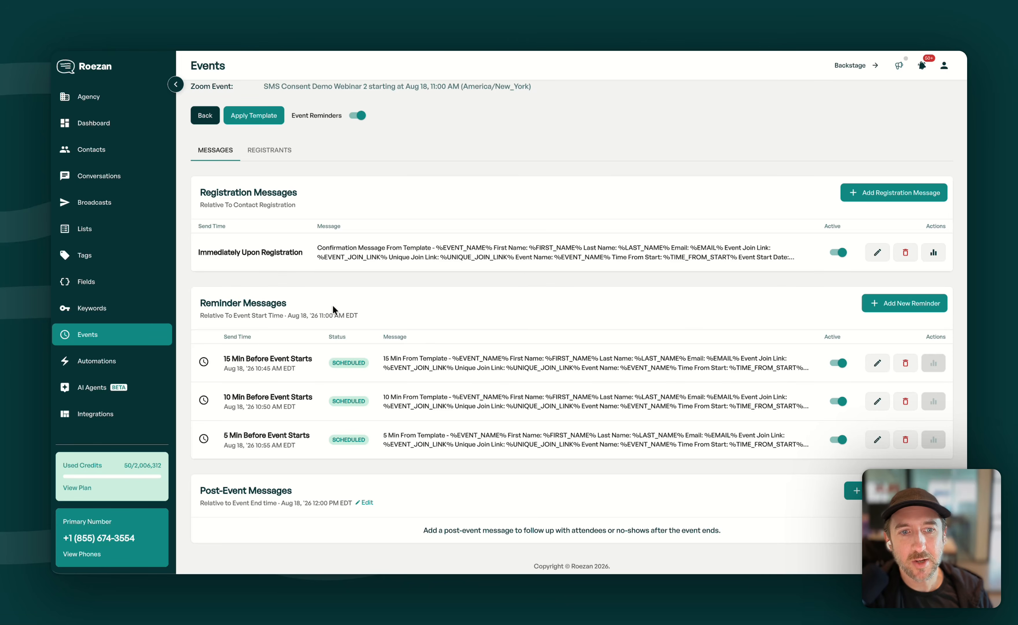
Open the 15-minute reminder for editing, check the event join link placeholder in its message and close it without saving
{"action": "left_click", "coordinate": [878, 364]}
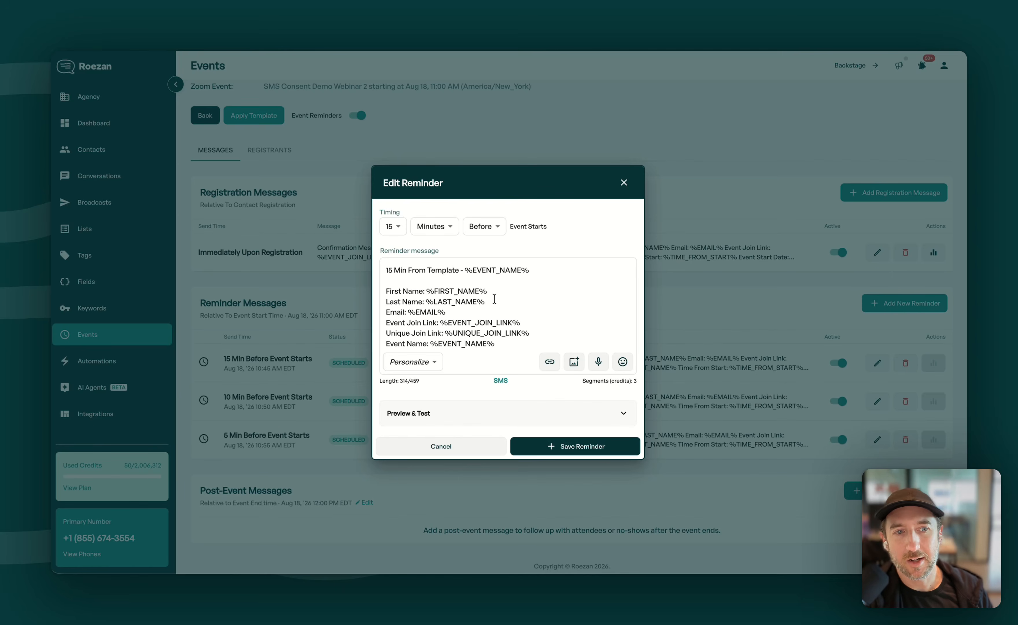
{"action": "scroll", "coordinate": [491, 308], "scroll_direction": "down", "scroll_amount": 2}
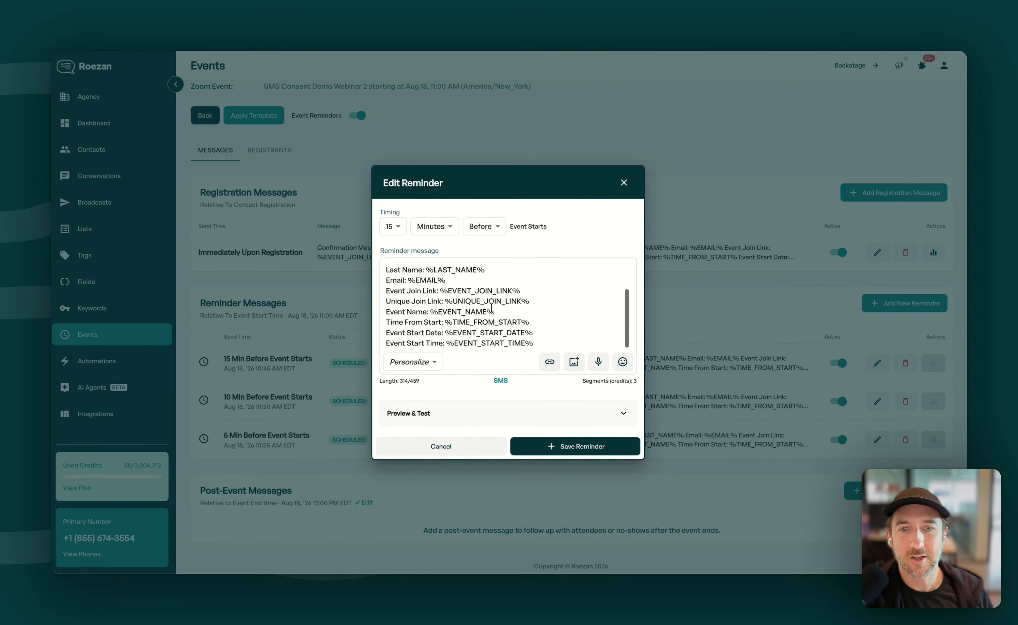
{"action": "left_click_drag", "start_coordinate": [453, 290], "coordinate": [526, 290]}
{"action": "left_click", "coordinate": [526, 290]}
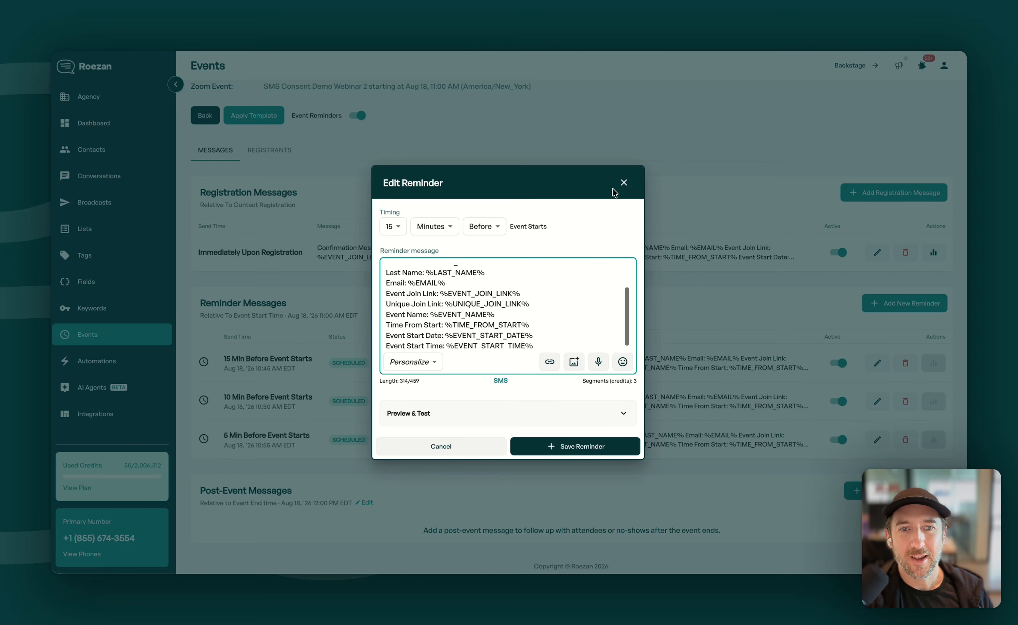
{"action": "left_click", "coordinate": [622, 184]}
{"action": "scroll", "coordinate": [502, 286], "scroll_direction": "up", "scroll_amount": 1}
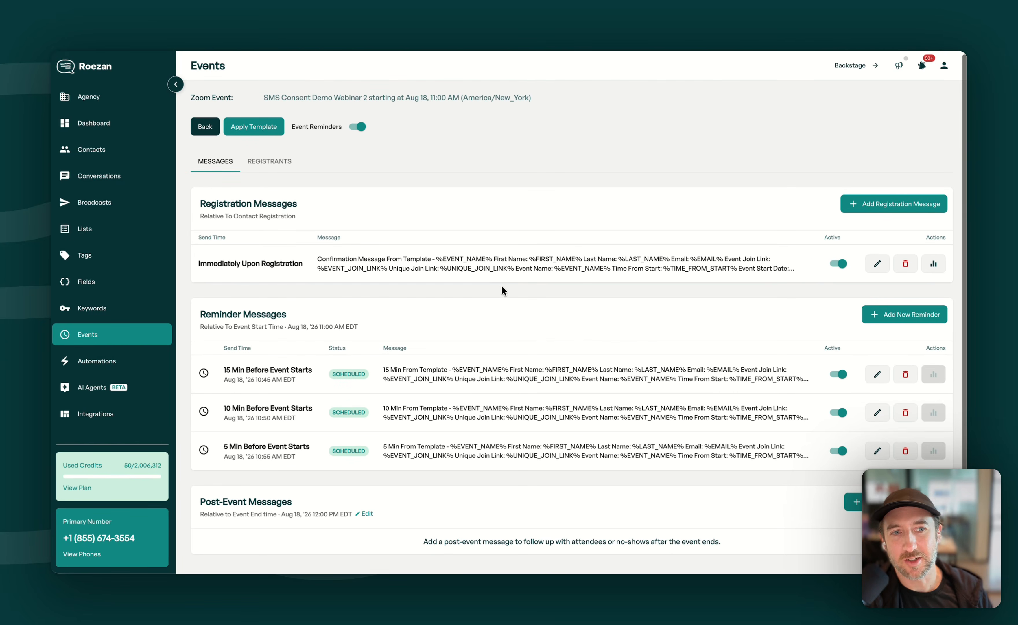